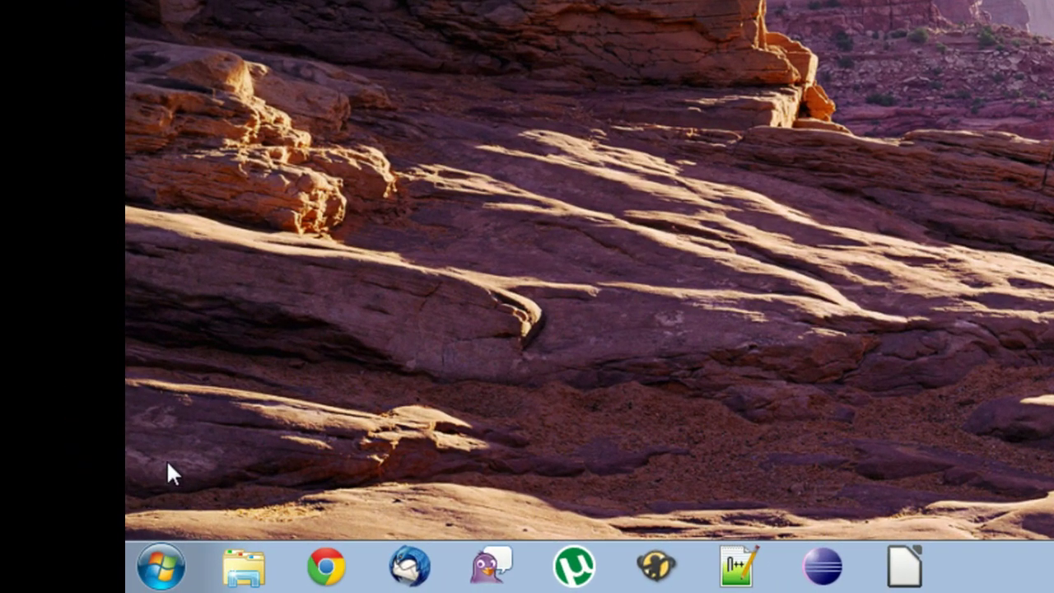
# Open the Control Panel
pyautogui.press('super')
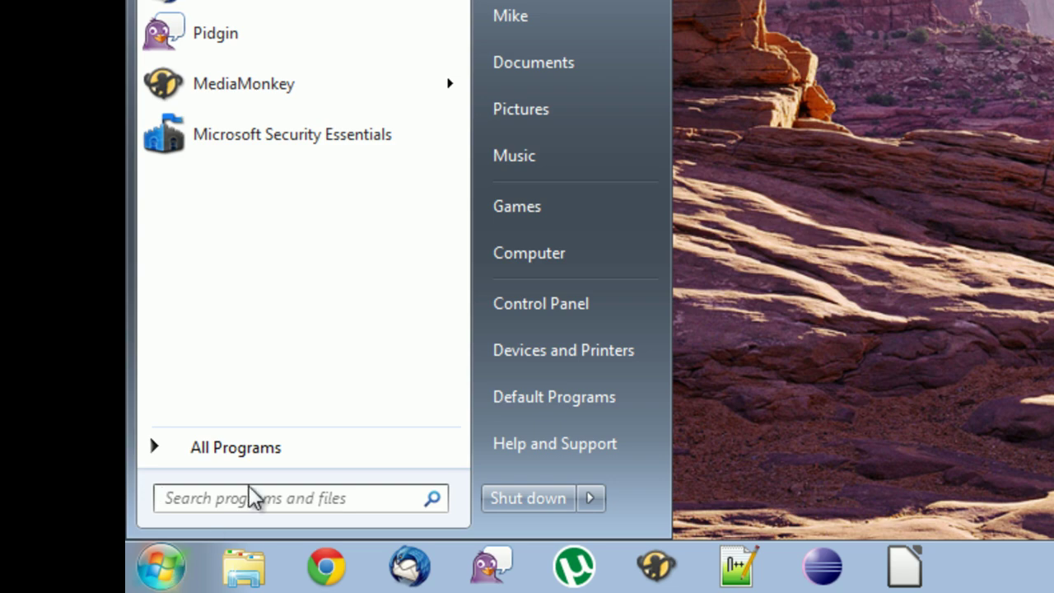
pyautogui.click(595, 304)
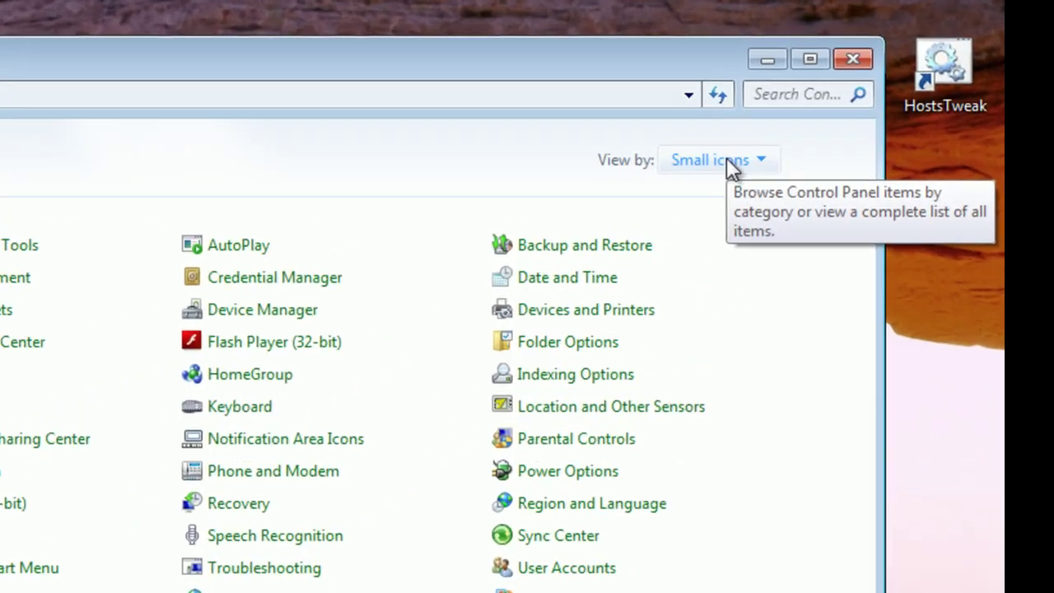
# Switch the Control Panel view to Large icons and Category, and return it to Small icons
pyautogui.click(835, 107)
pyautogui.click(694, 285)
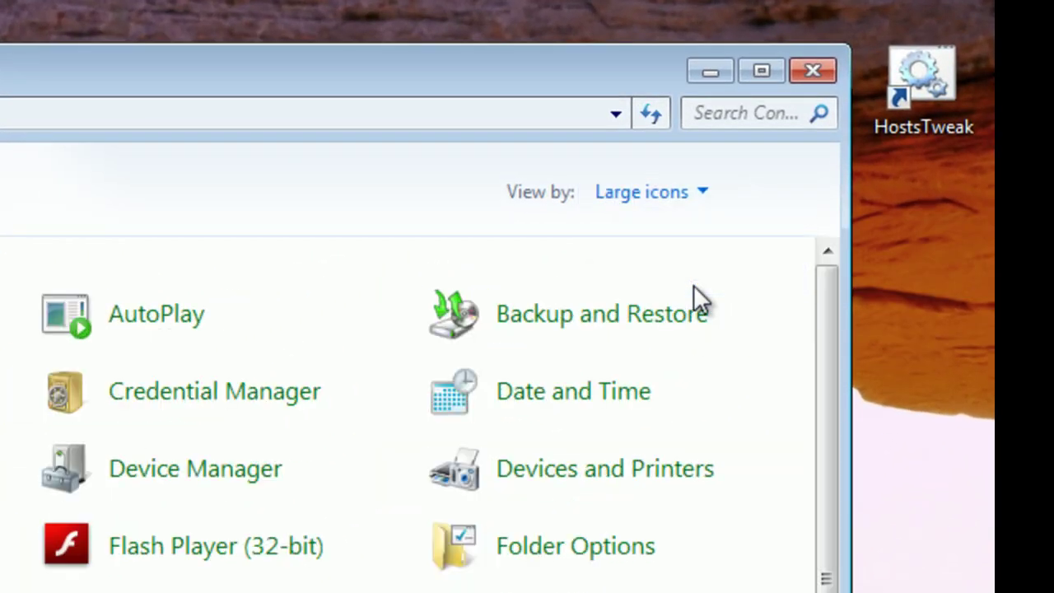
pyautogui.click(669, 199)
pyautogui.click(672, 232)
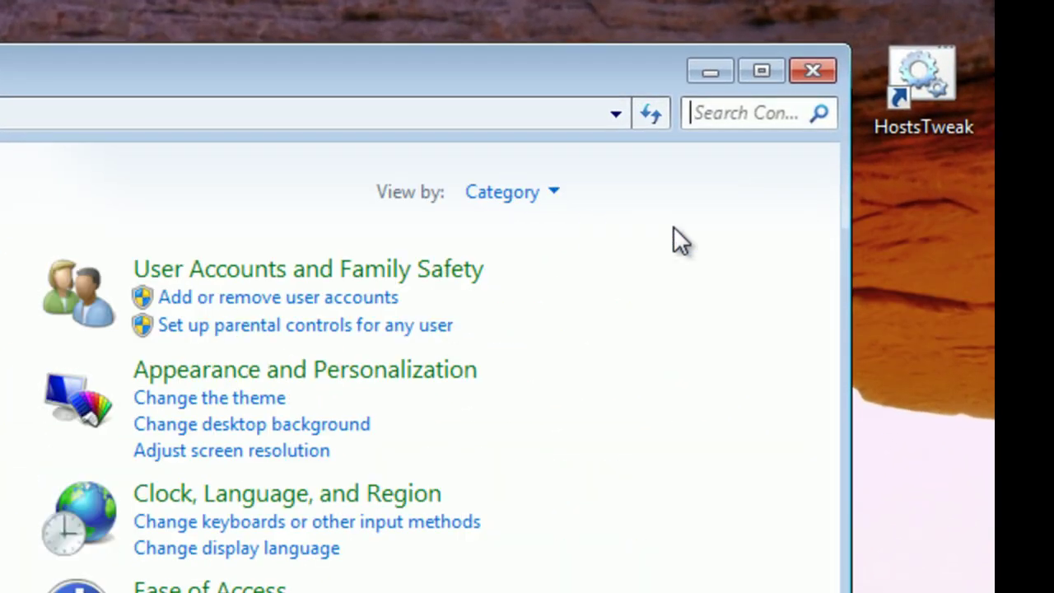
pyautogui.click(548, 194)
pyautogui.click(576, 313)
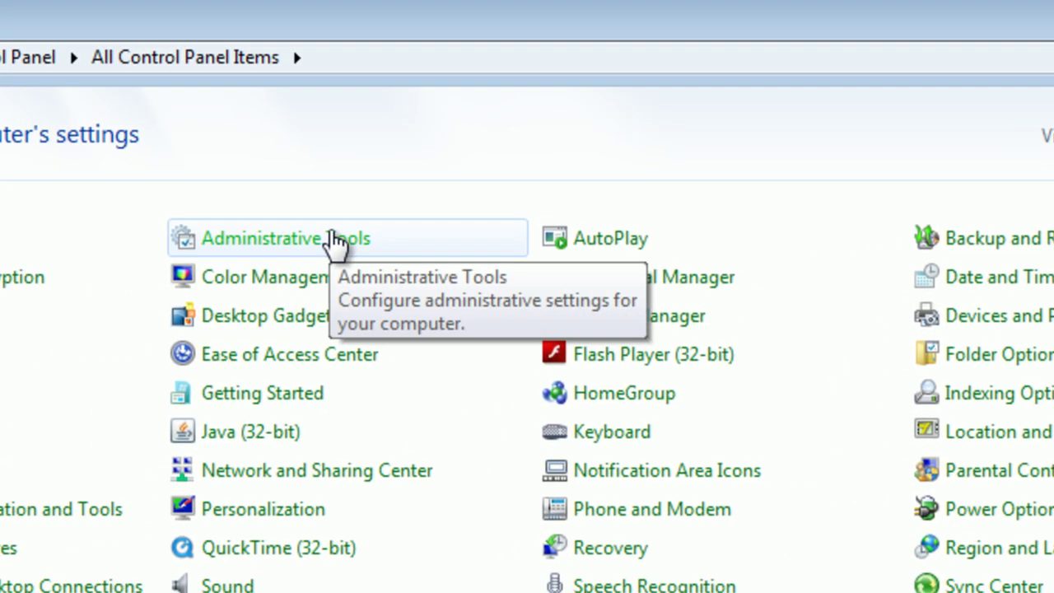
# Open Disk Management in Computer Management from Administrative Tools, then maximize the window and enlarge the volume list
pyautogui.click(333, 239)
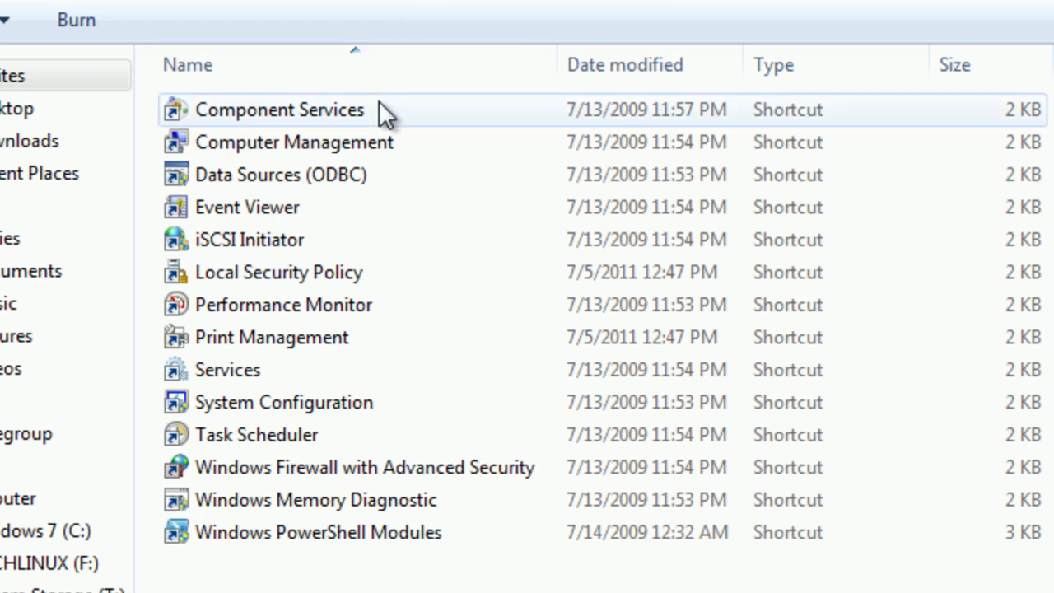
pyautogui.doubleClick(352, 142)
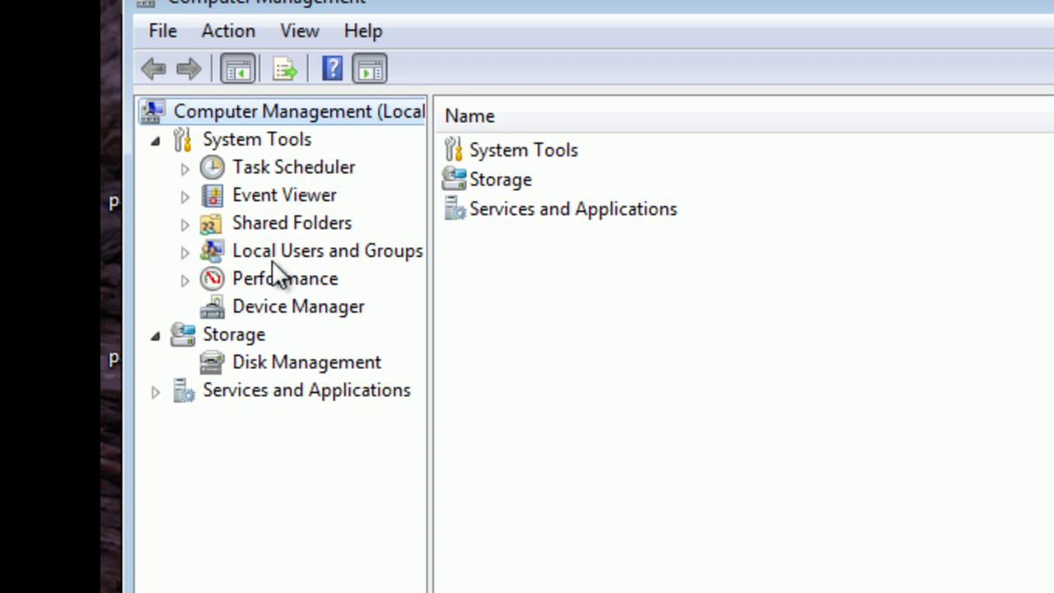
pyautogui.click(270, 362)
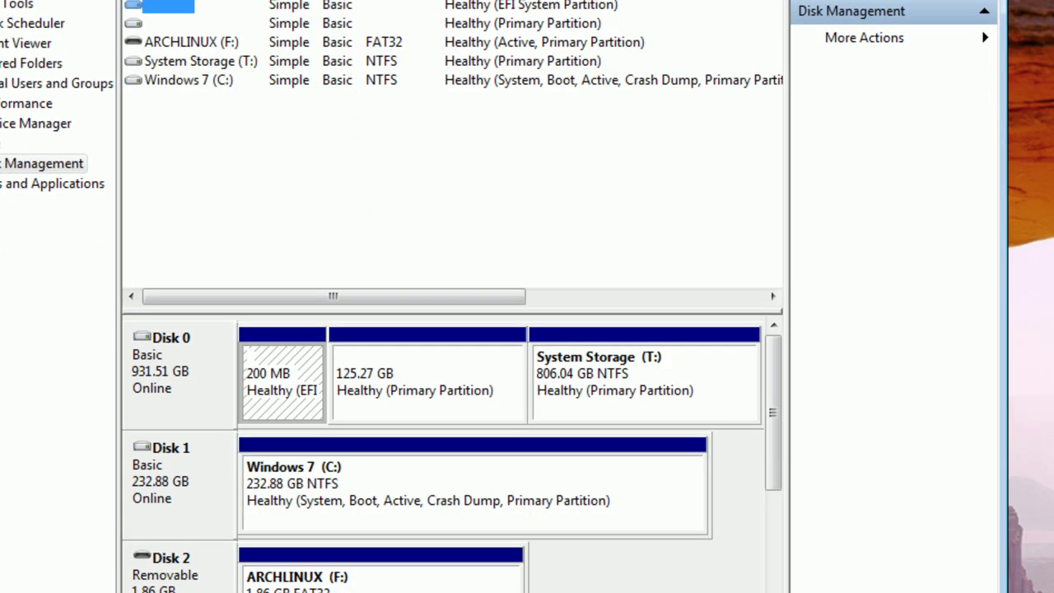
pyautogui.press('super+Up')
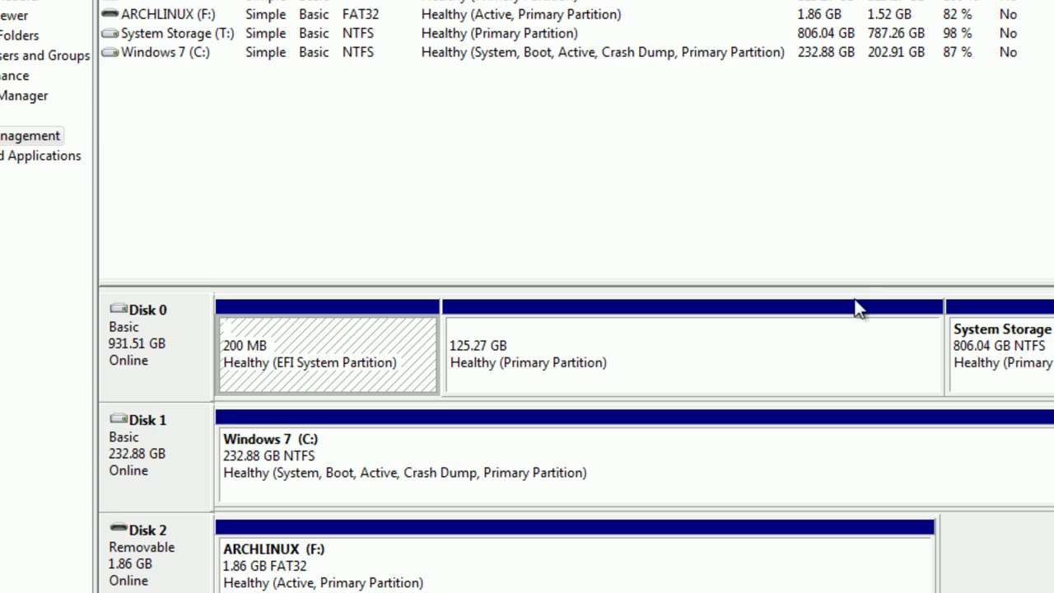
pyautogui.moveTo(856, 283); pyautogui.dragTo(855, 385)
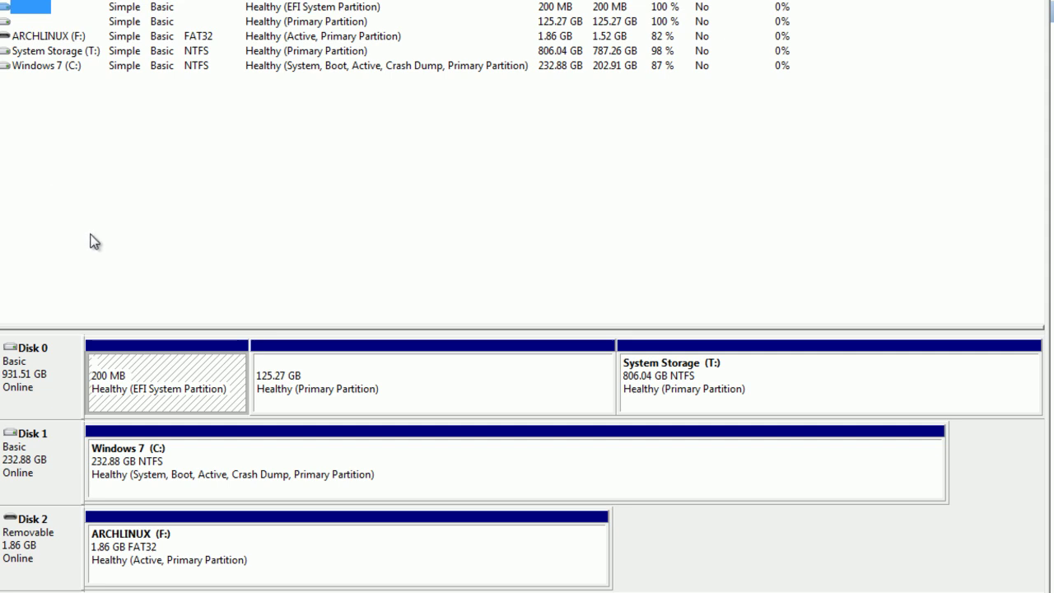
# Start shrinking the Windows 7 (C:) volume on Disk 1
pyautogui.click(157, 466)
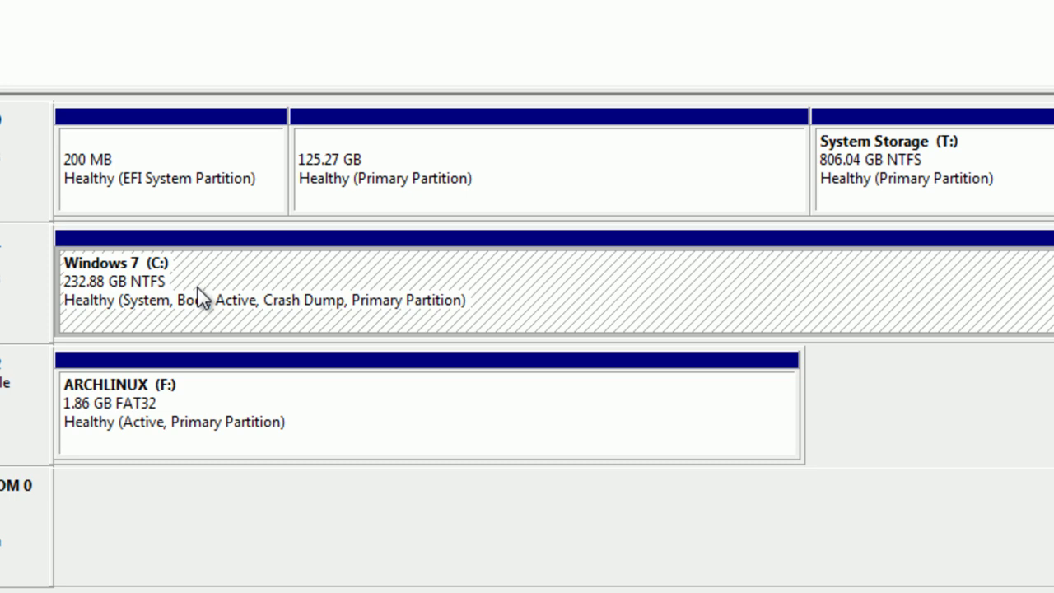
pyautogui.rightClick(198, 288)
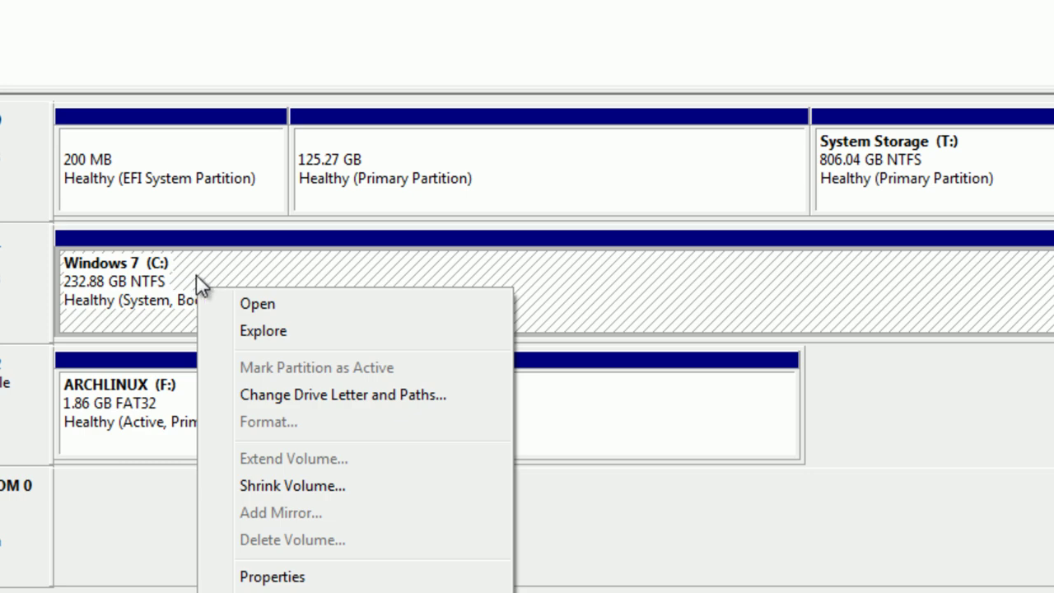
pyautogui.click(318, 485)
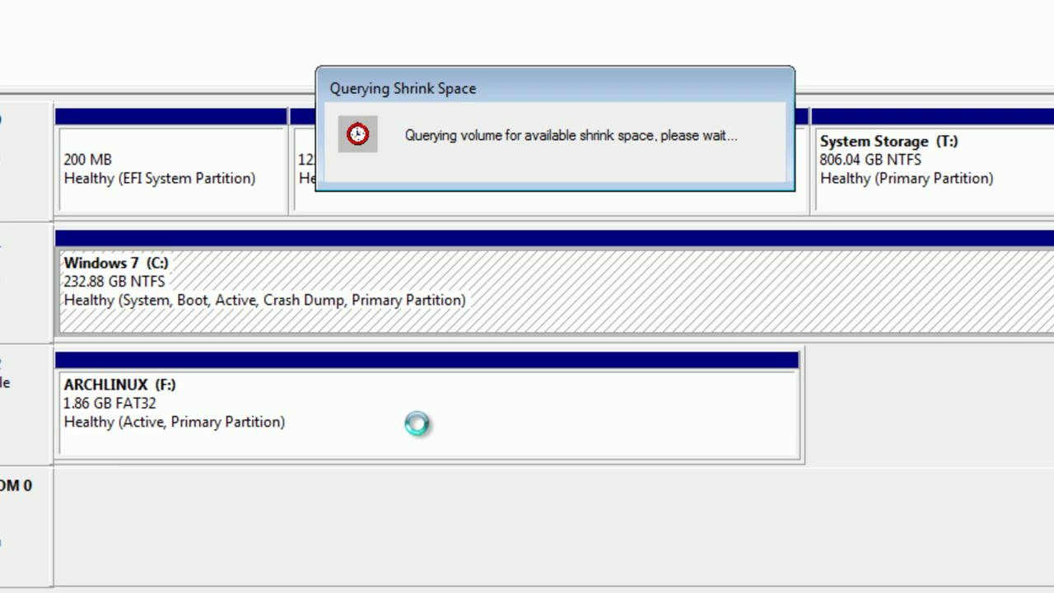
pyautogui.click(267, 397)
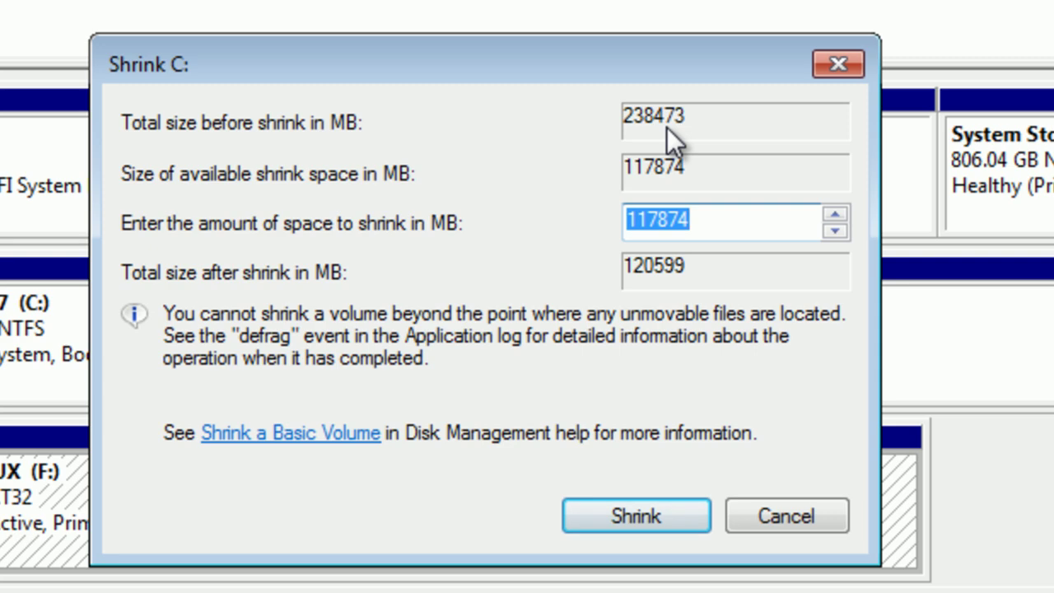
# Try 4096 MB and 2048 MB as the amount to shrink, clearing each value
pyautogui.write('4096')
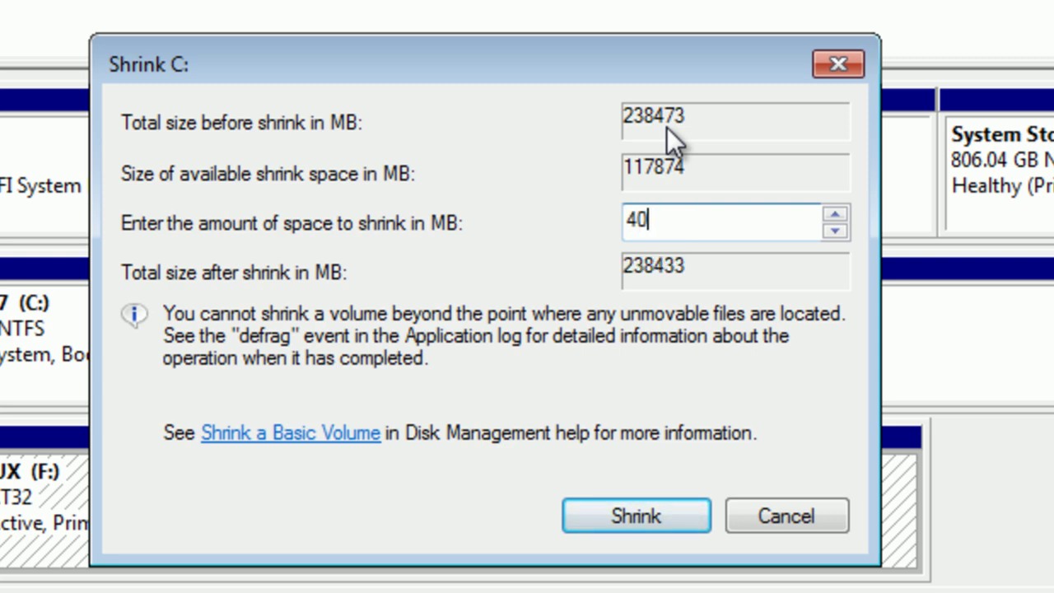
pyautogui.press('BackSpace')
pyautogui.press('BackSpace')
pyautogui.press('BackSpace')
pyautogui.press('BackSpace')
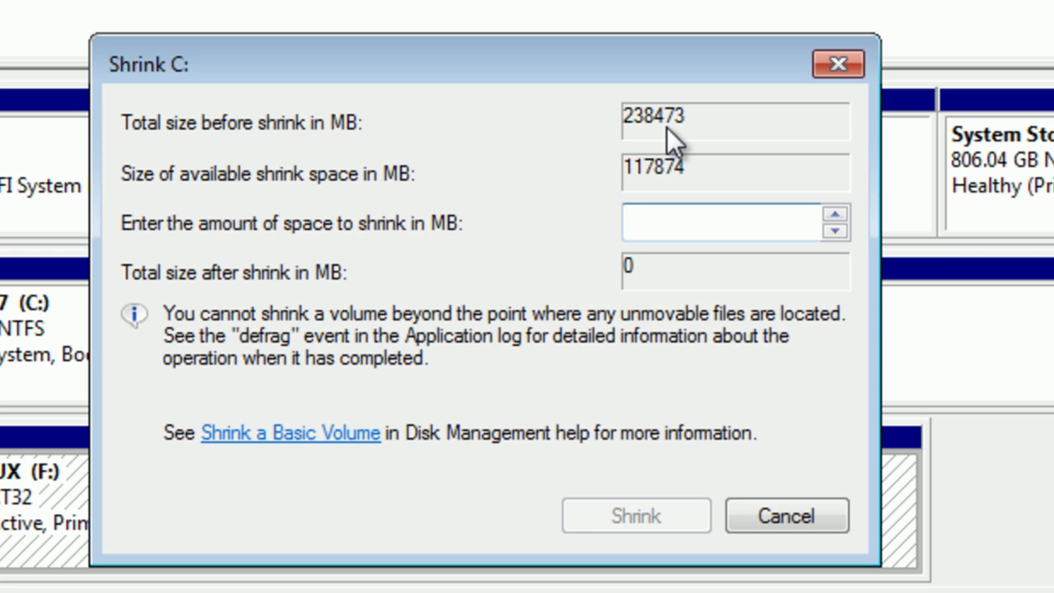
pyautogui.write('2048')
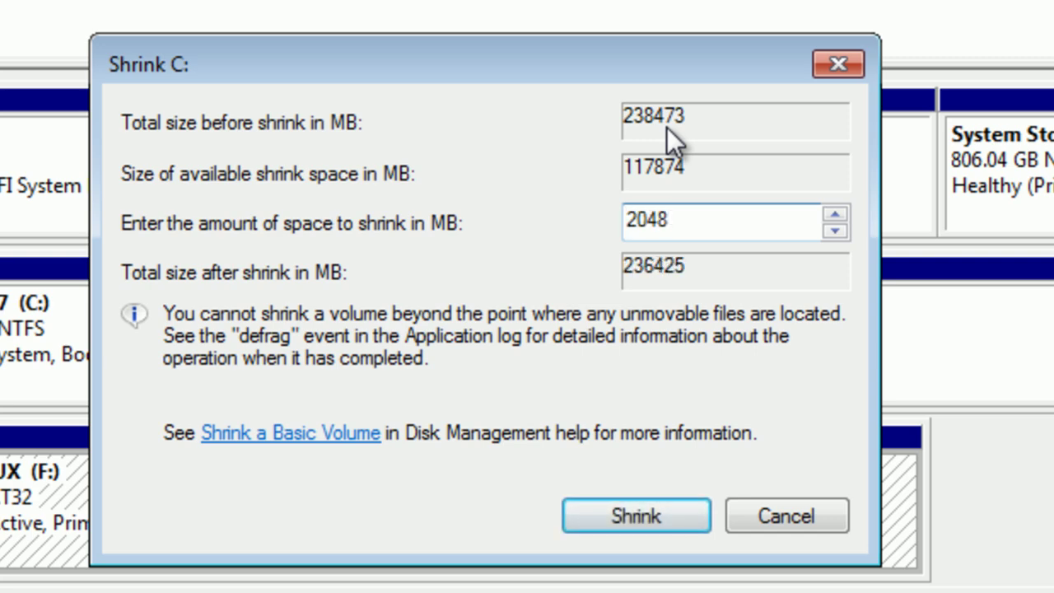
pyautogui.press('BackSpace')
pyautogui.press('BackSpace')
pyautogui.press('BackSpace')
pyautogui.press('BackSpace')
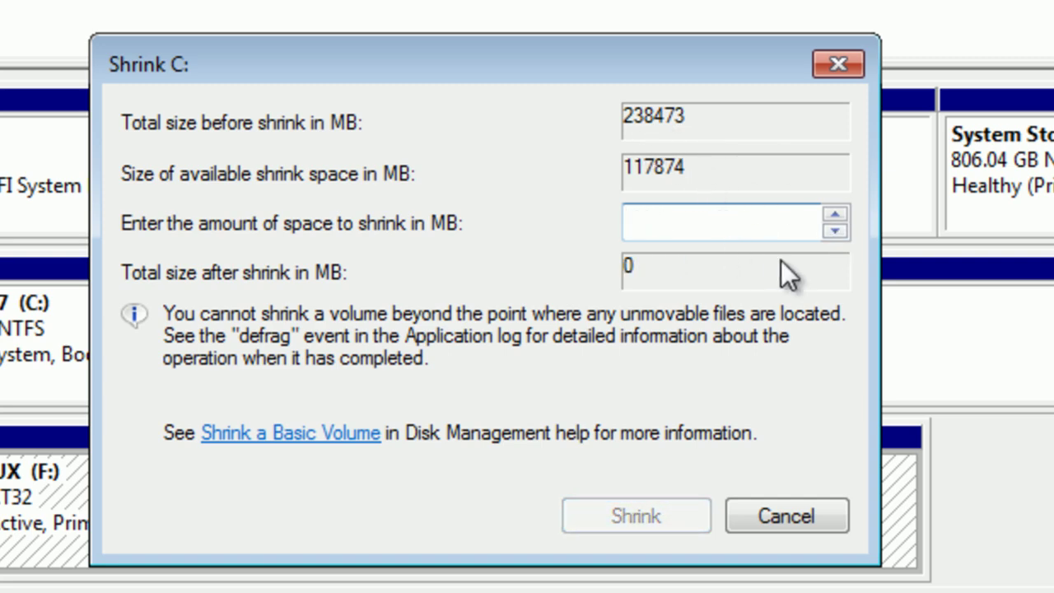
# Try 11 MB as the shrink amount, clear it and step the value up to 13 MB
pyautogui.write('11')
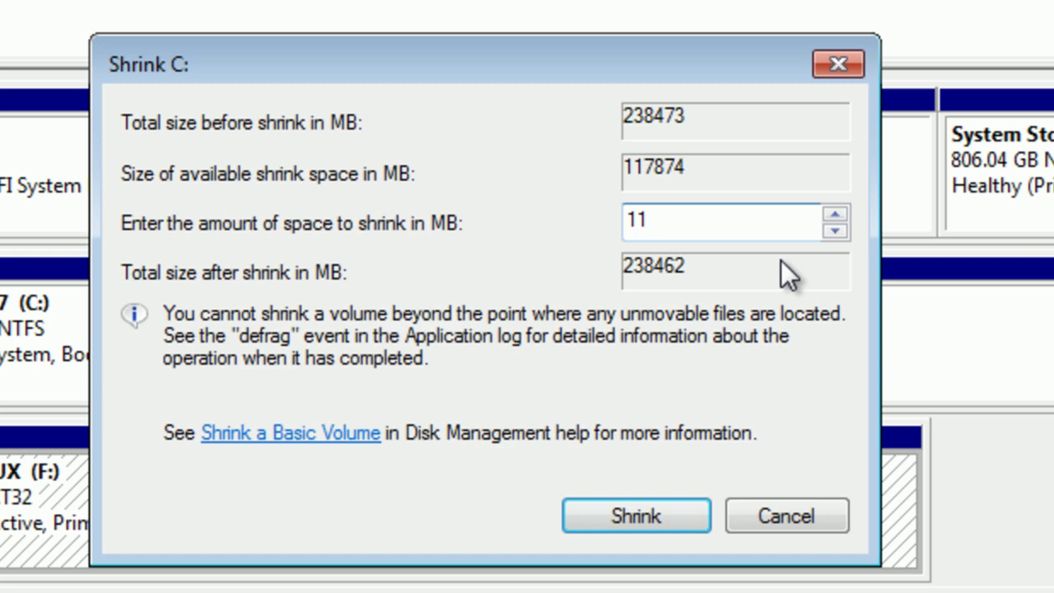
pyautogui.press('BackSpace')
pyautogui.press('BackSpace')
pyautogui.click(834, 213)
pyautogui.moveTo(834, 213); pyautogui.dragTo(834, 214)
# Set the amount of space to shrink to 117874 MB and shrink the C: volume
pyautogui.moveTo(733, 231); pyautogui.dragTo(534, 237)
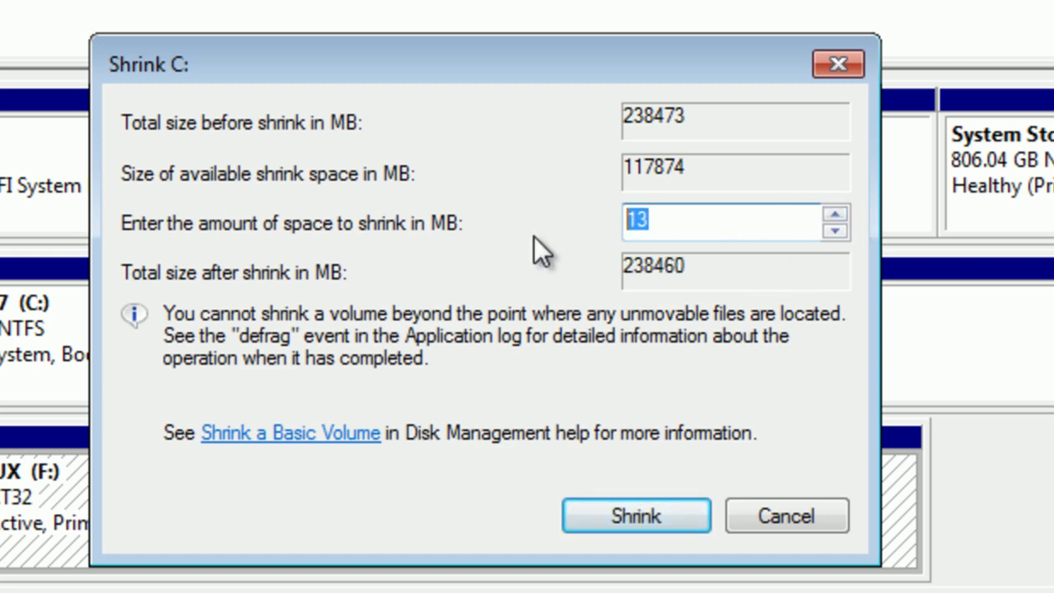
pyautogui.write('117')
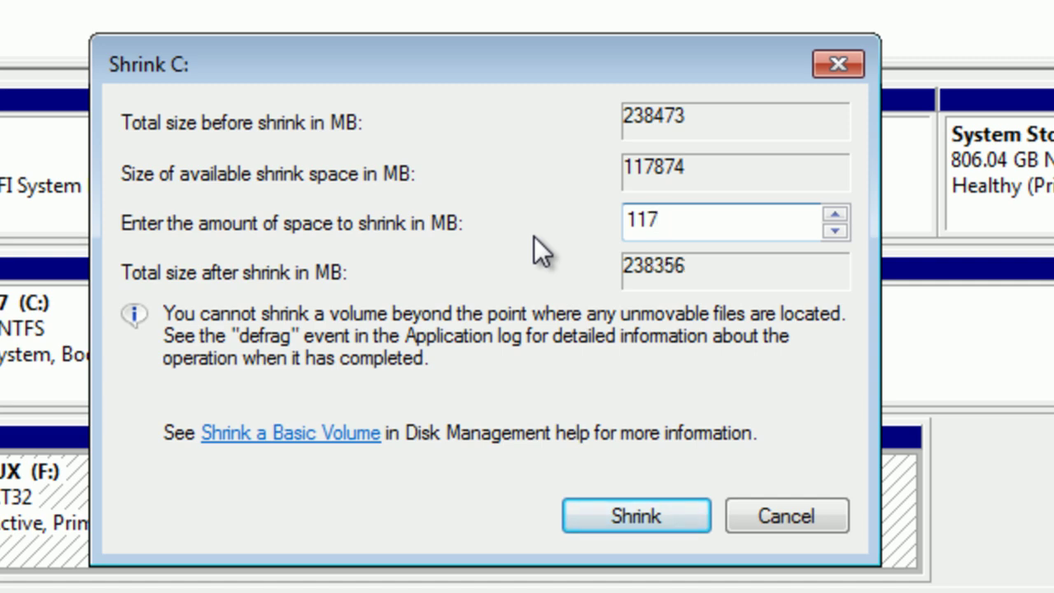
pyautogui.write('874')
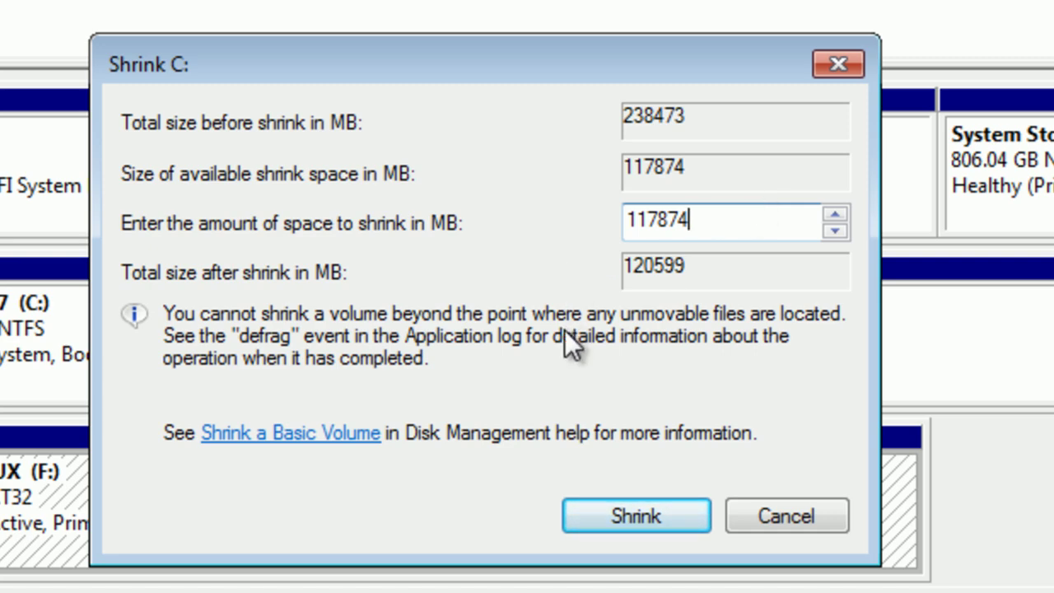
pyautogui.click(655, 509)
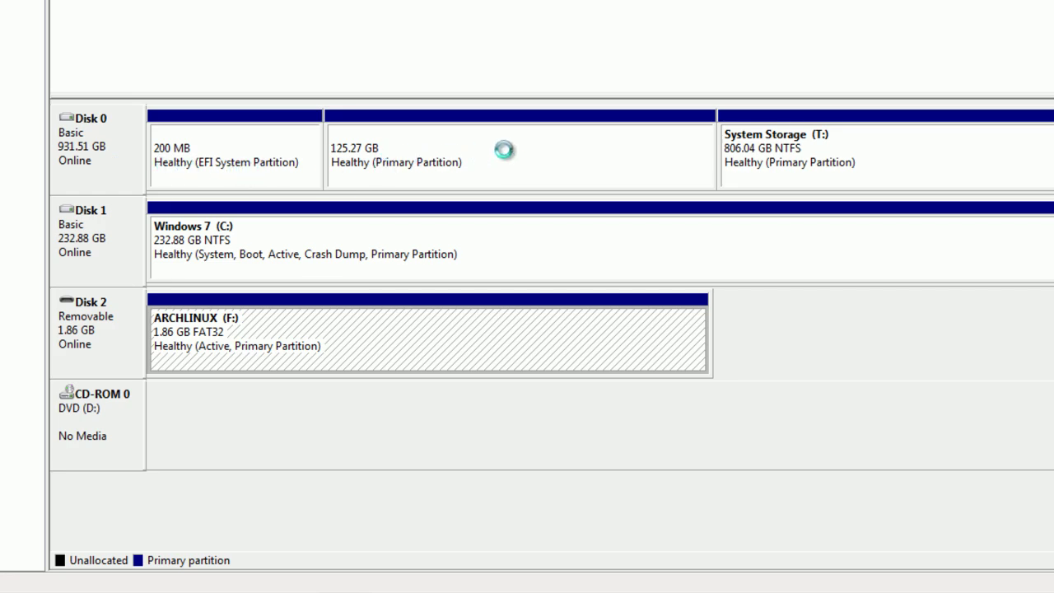
# Inspect the EFI System, 125.27 GB and System Storage (T:) partitions on Disk 0
pyautogui.click(251, 134)
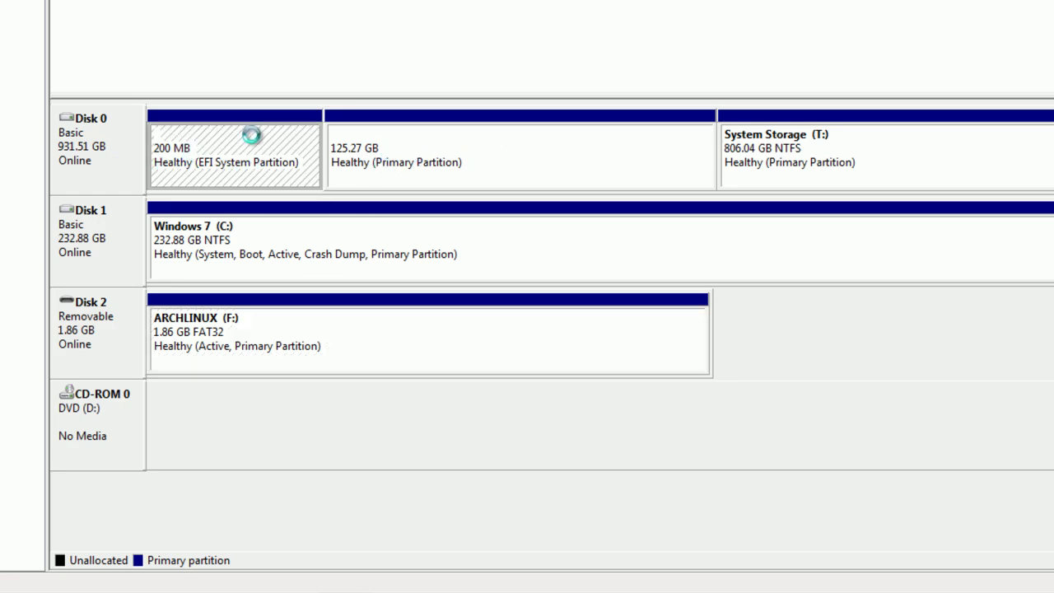
pyautogui.click(465, 152)
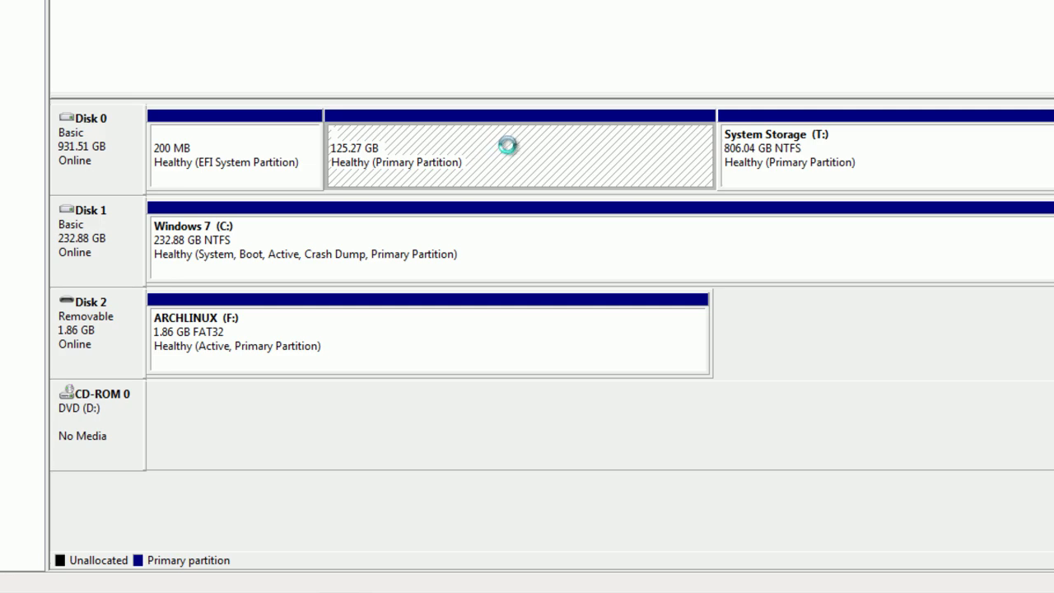
pyautogui.click(841, 157)
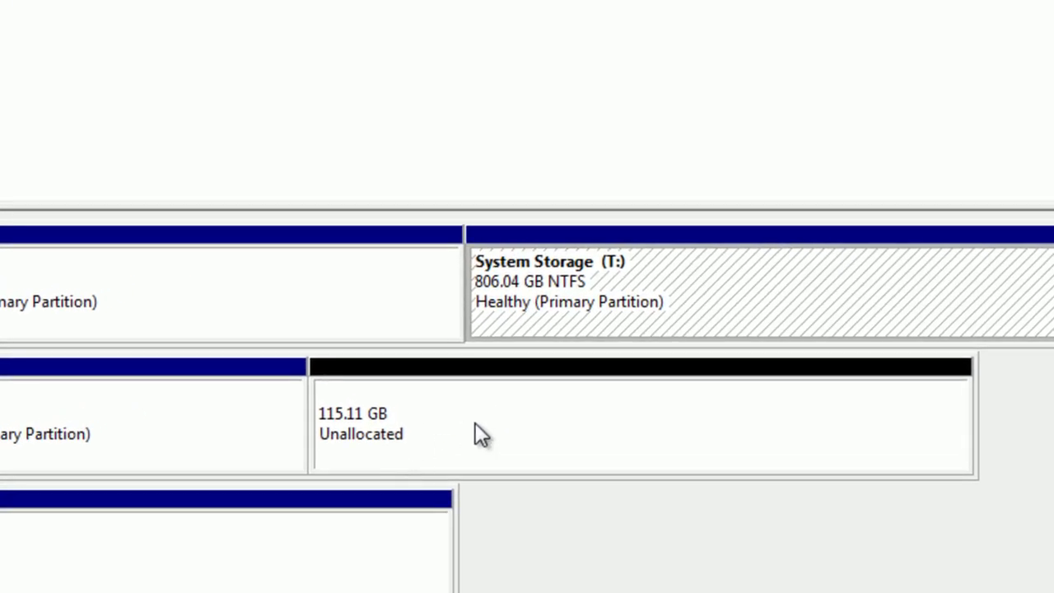
pyautogui.click(632, 578)
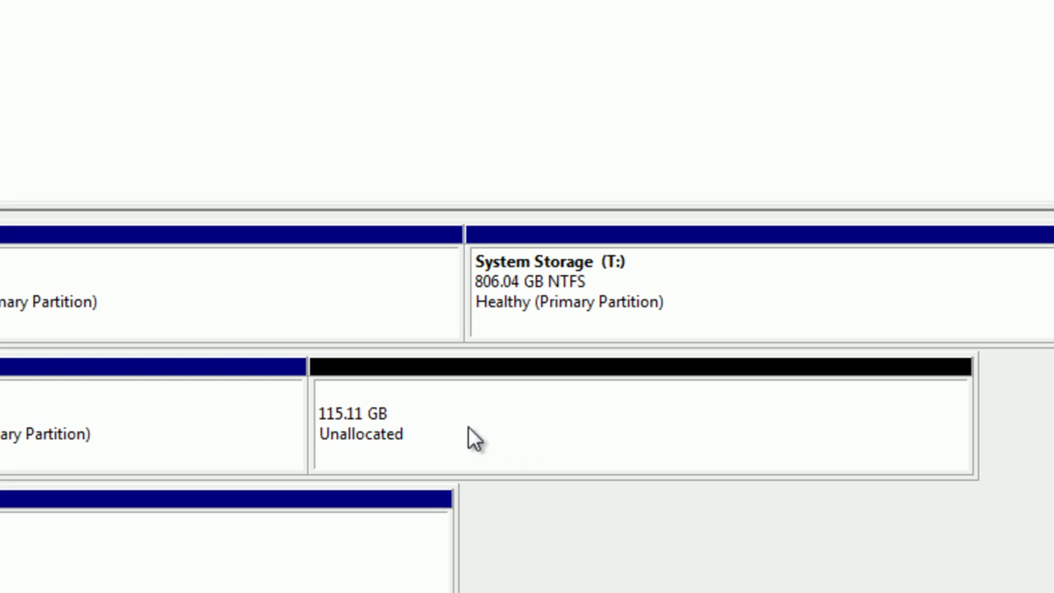
# Start a new simple volume in Disk 1's unallocated space and accept a volume size of 117874 MB
pyautogui.click(425, 403)
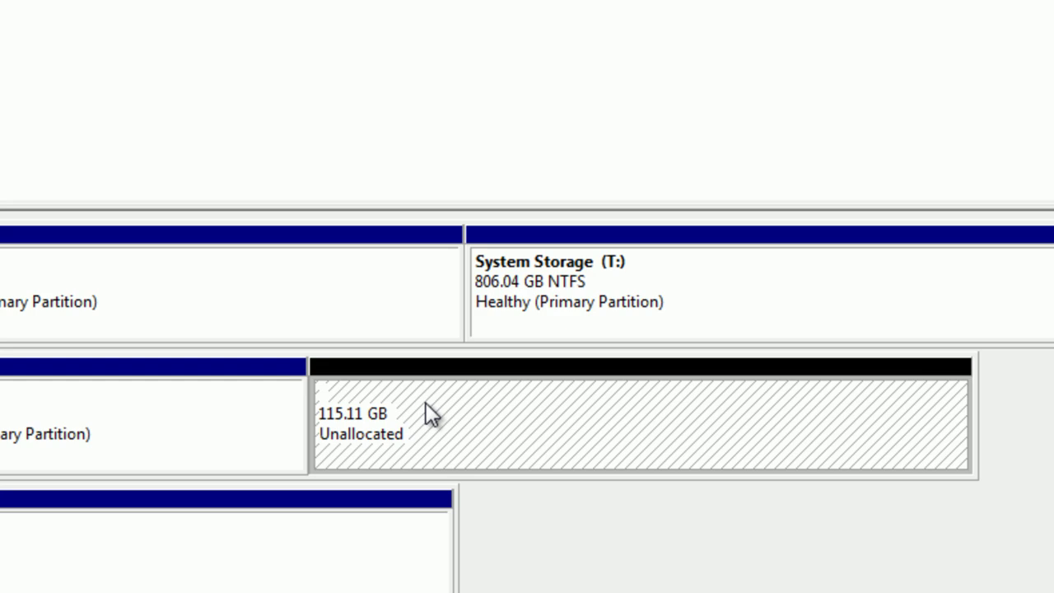
pyautogui.rightClick(426, 403)
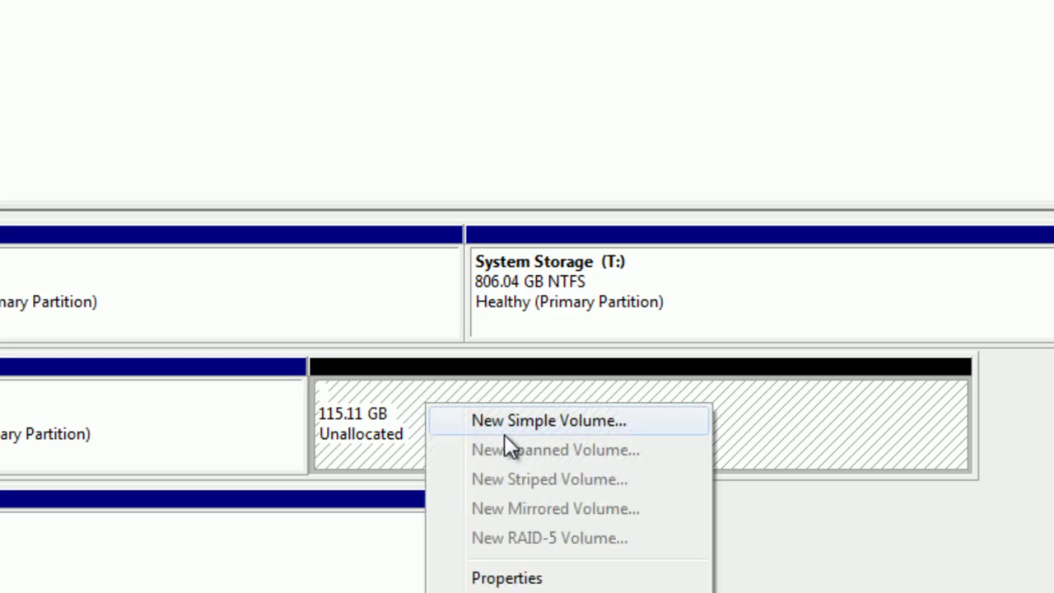
pyautogui.click(527, 421)
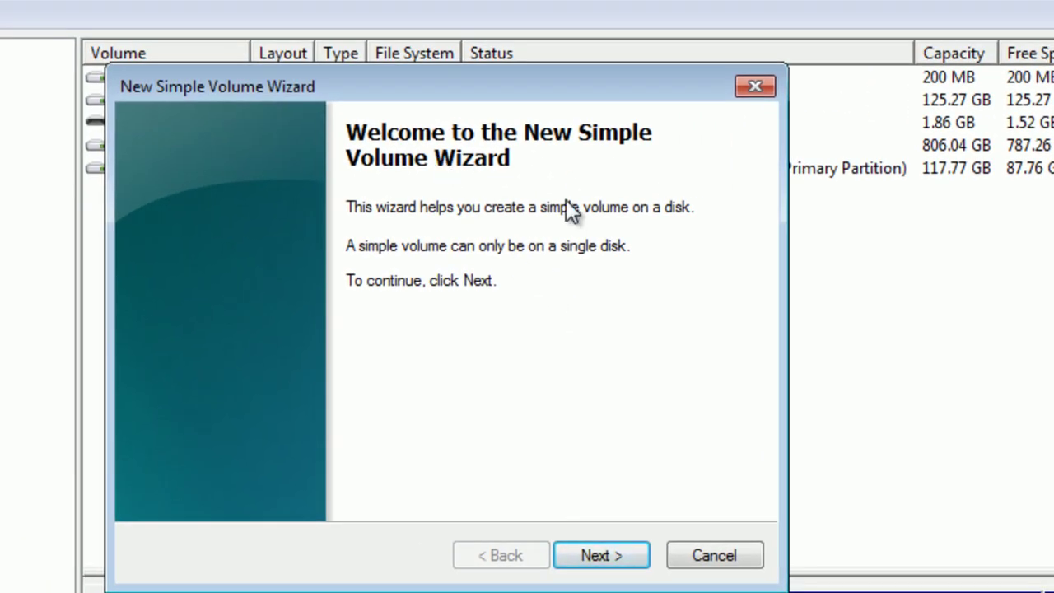
pyautogui.click(607, 556)
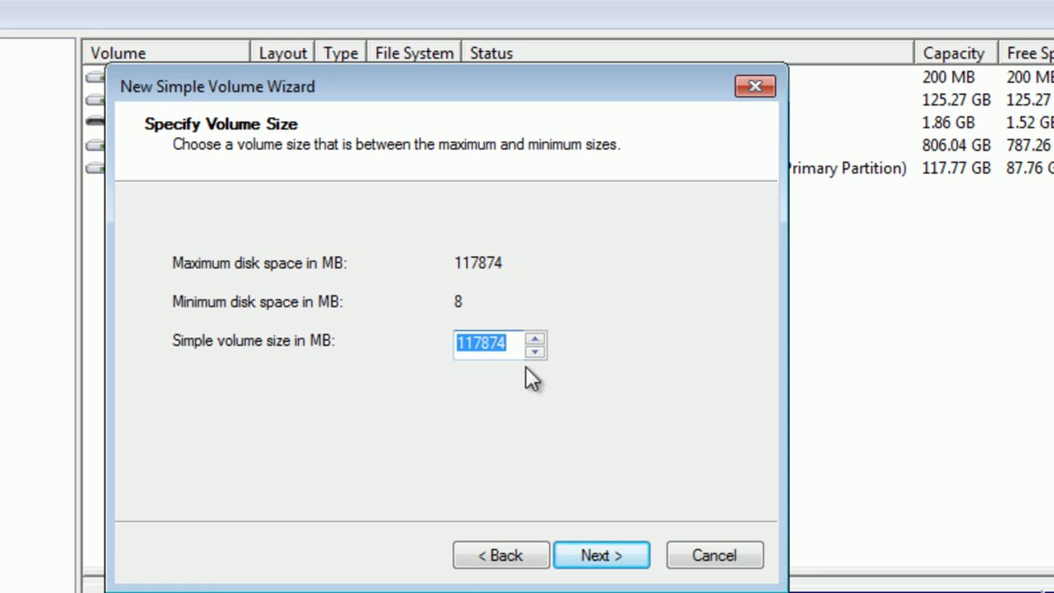
pyautogui.click(613, 556)
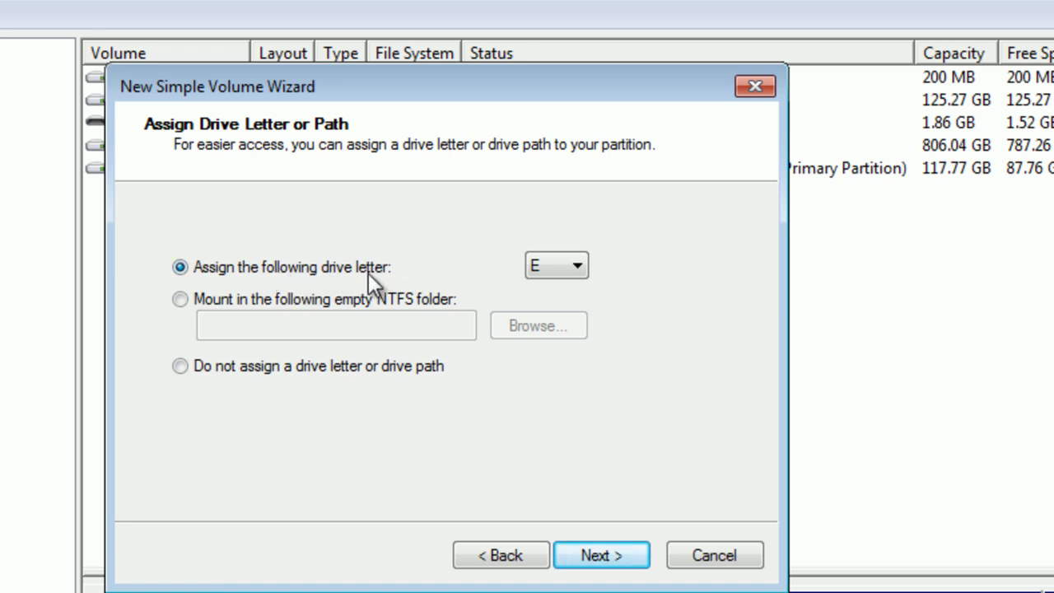
# Assign drive letter A to the new volume, after briefly trying the option to mount it in an empty NTFS folder
pyautogui.click(579, 265)
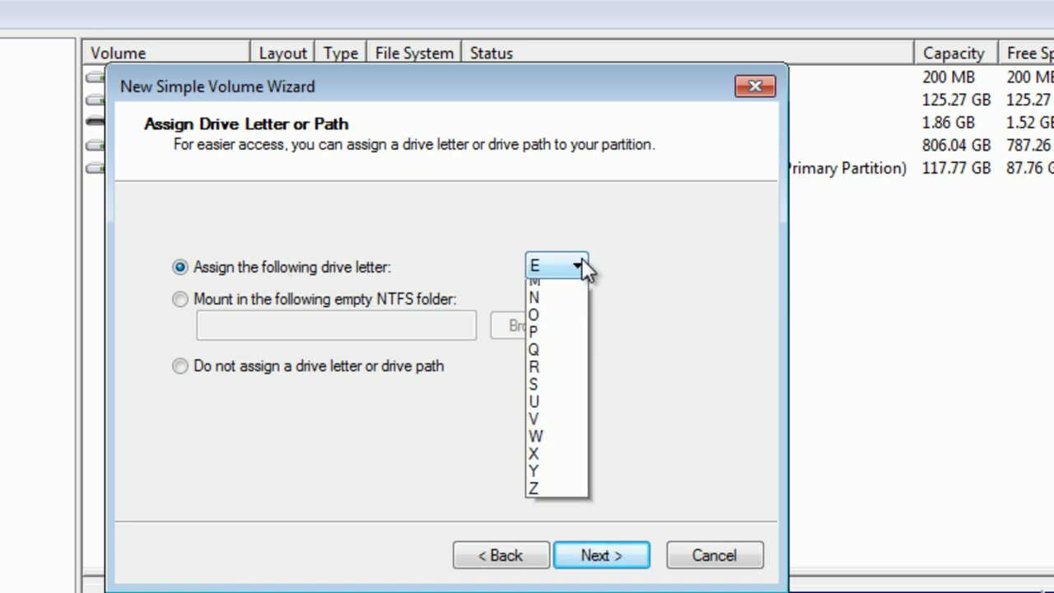
pyautogui.click(568, 287)
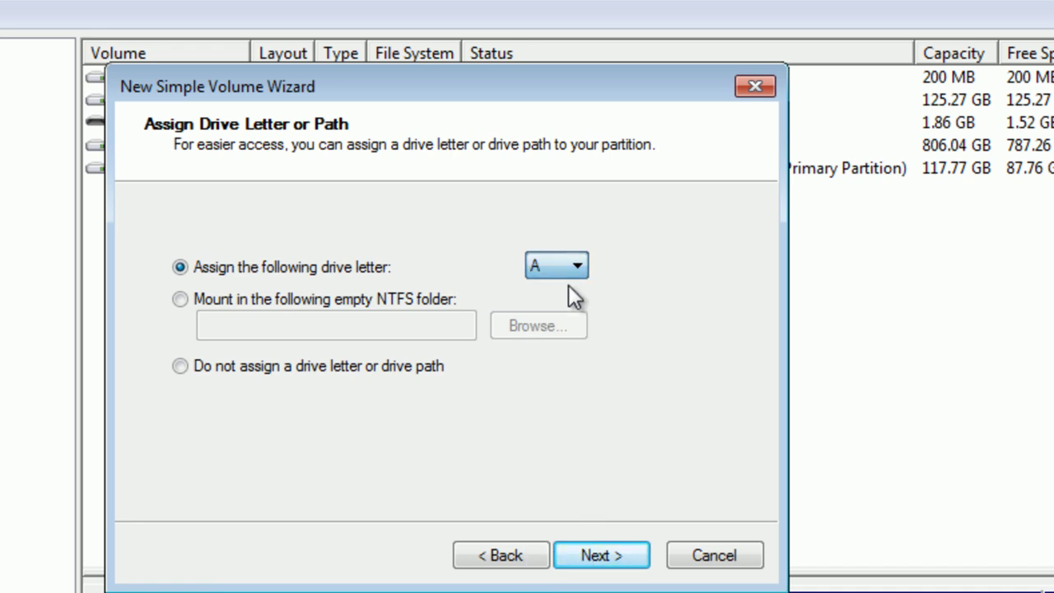
pyautogui.click(251, 300)
pyautogui.click(292, 322)
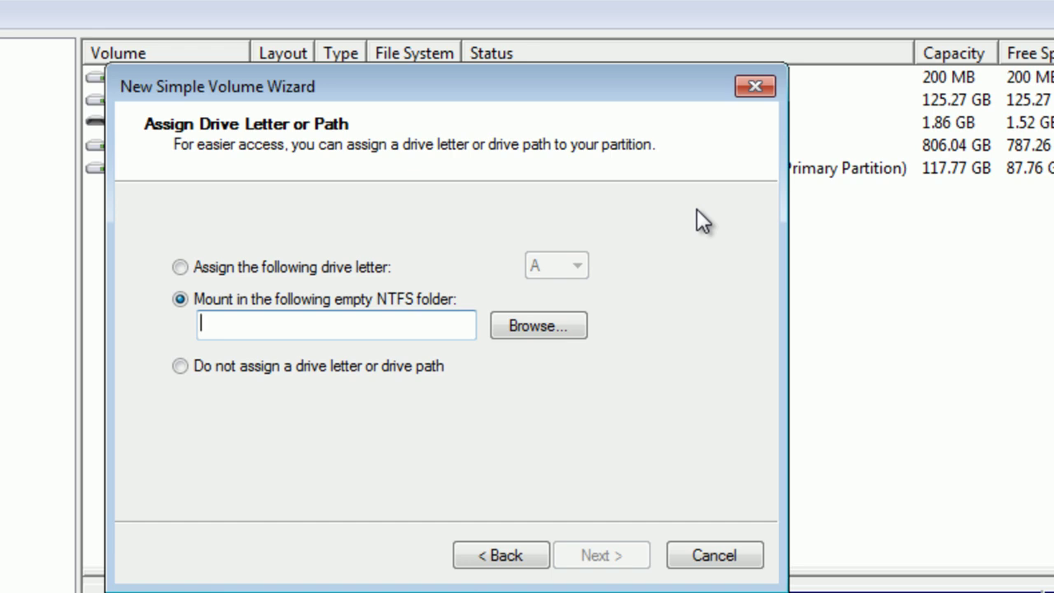
pyautogui.click(329, 268)
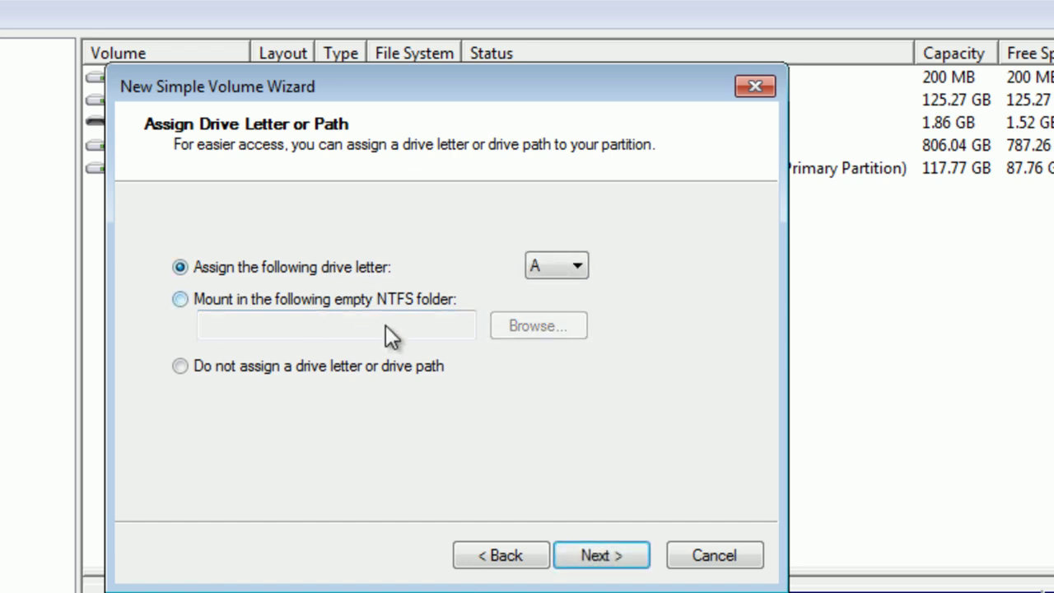
pyautogui.click(603, 559)
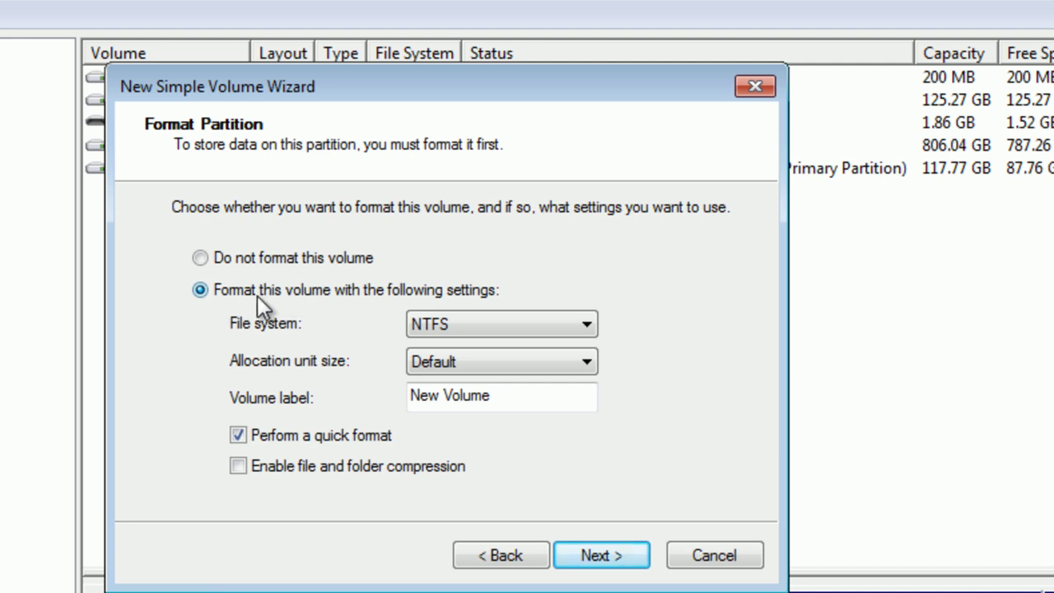
# Format the volume as NTFS with the default allocation unit size, label it Test, and finish creating it
pyautogui.click(474, 324)
pyautogui.click(483, 322)
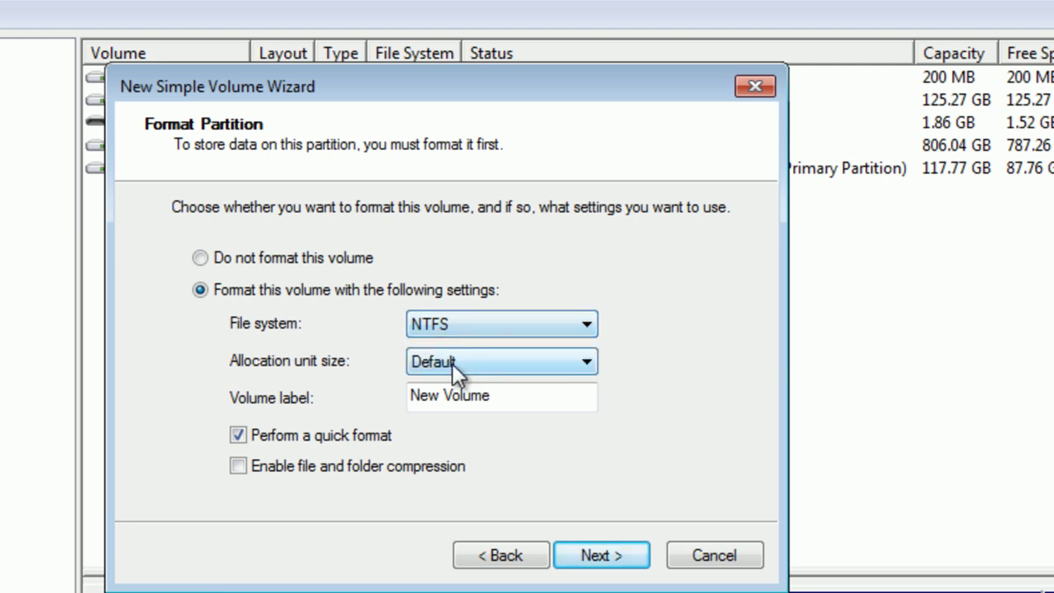
pyautogui.click(494, 362)
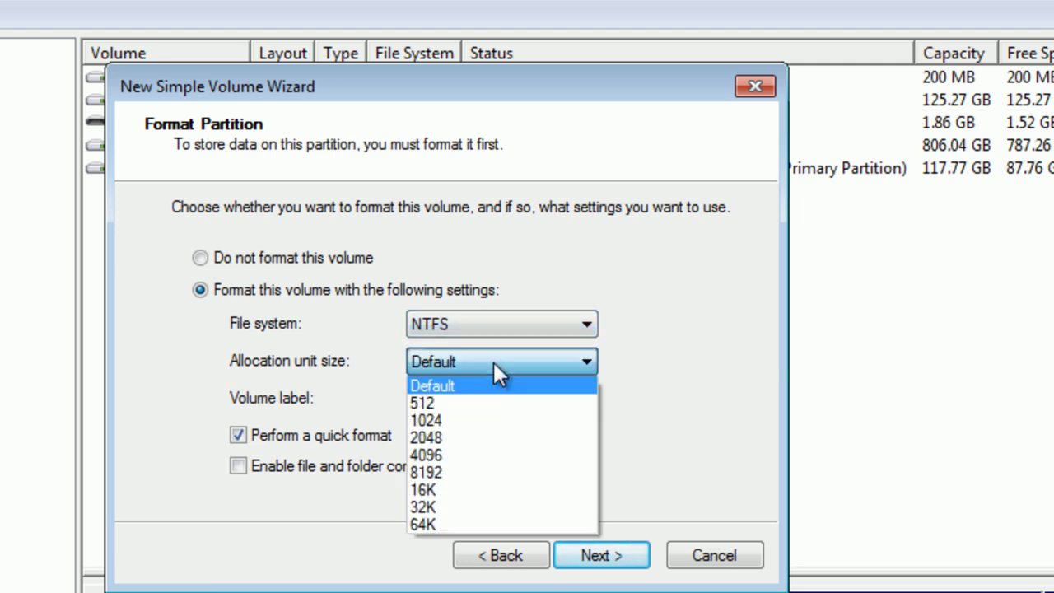
pyautogui.click(493, 361)
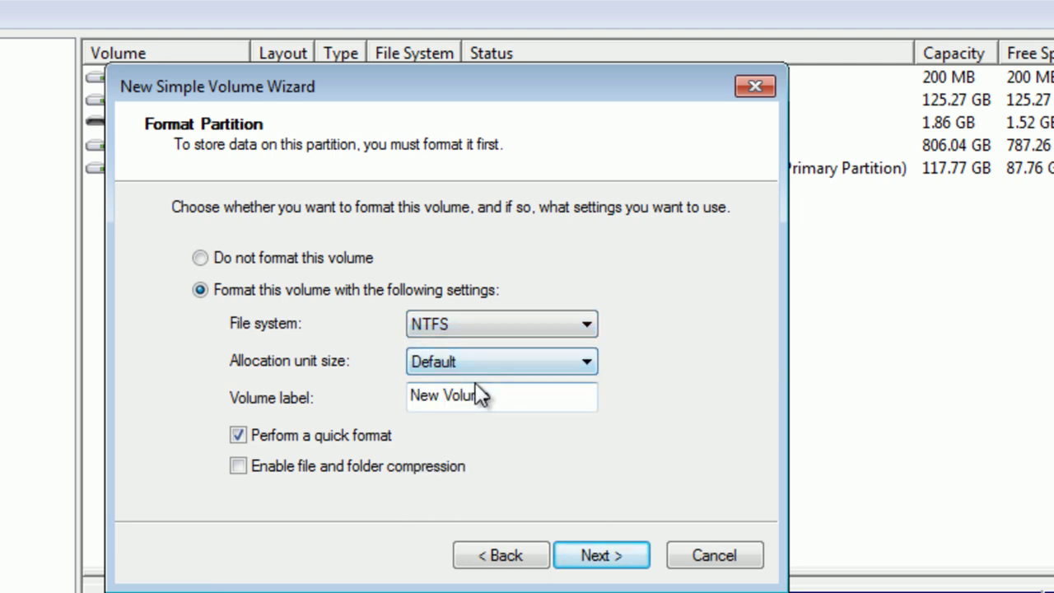
pyautogui.moveTo(522, 396); pyautogui.dragTo(334, 399)
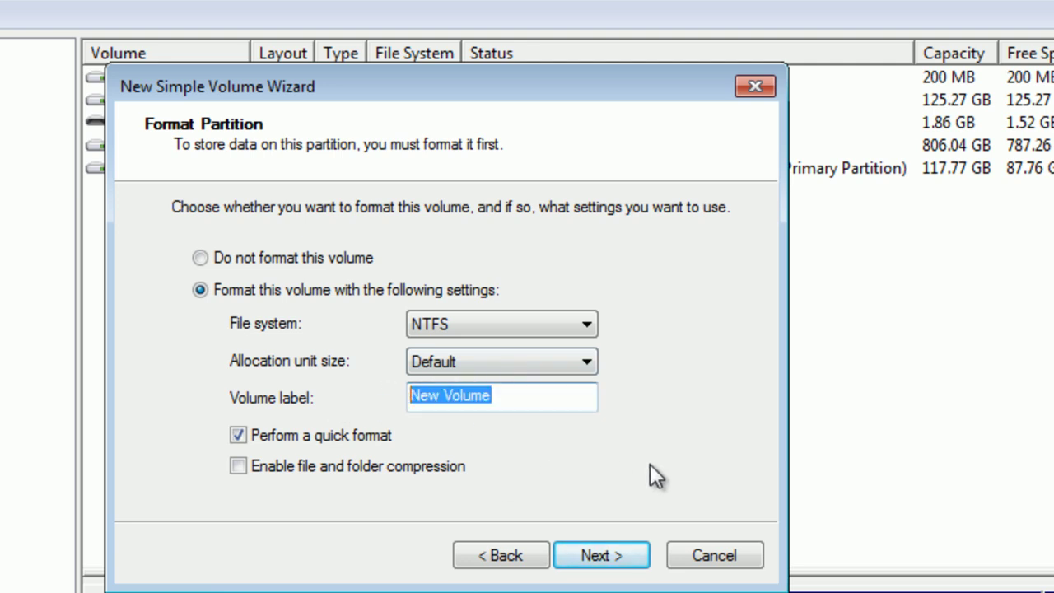
pyautogui.write('Test')
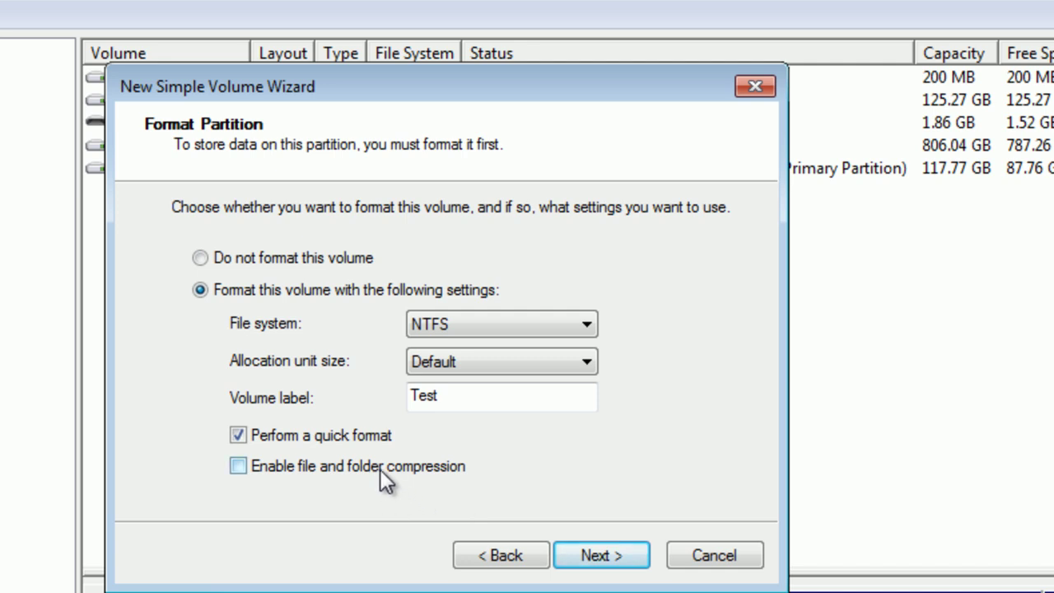
pyautogui.click(354, 468)
pyautogui.click(610, 544)
pyautogui.click(614, 550)
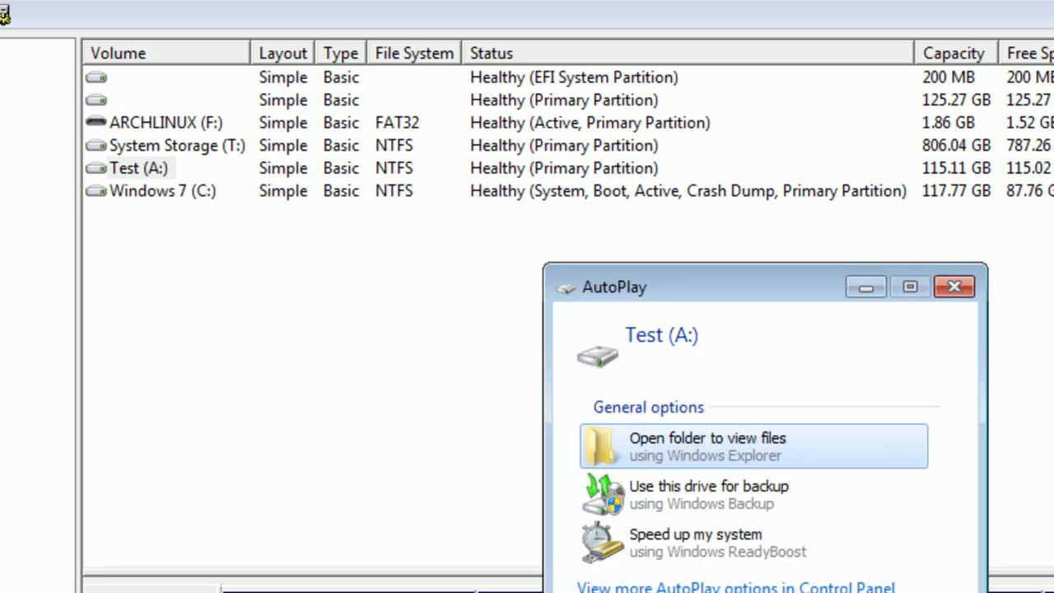
# Open the new Test (A:) drive, view it among the drives in Computer, and open it again
pyautogui.click(751, 447)
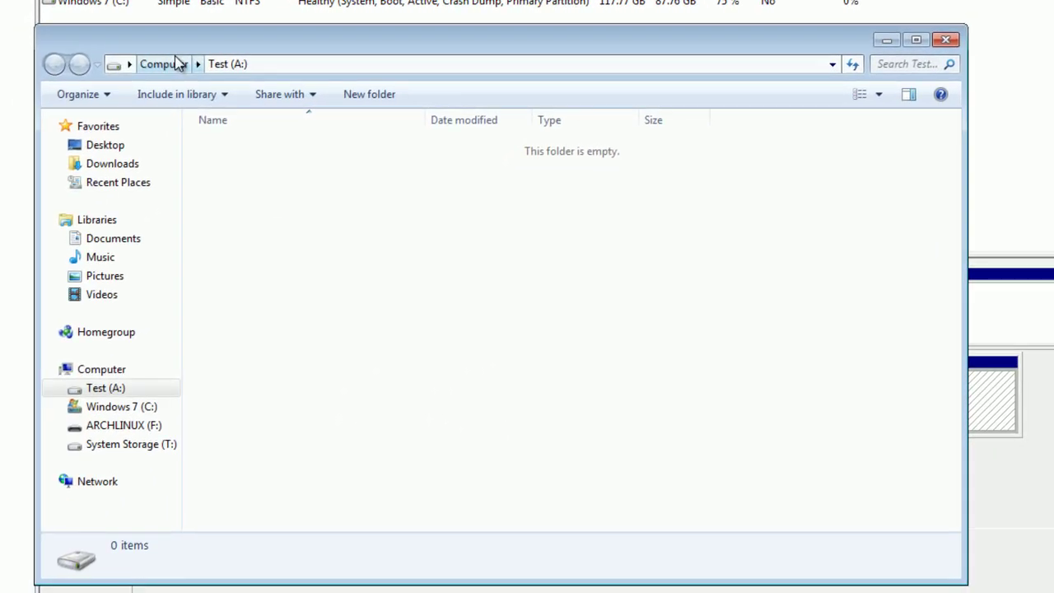
pyautogui.click(177, 64)
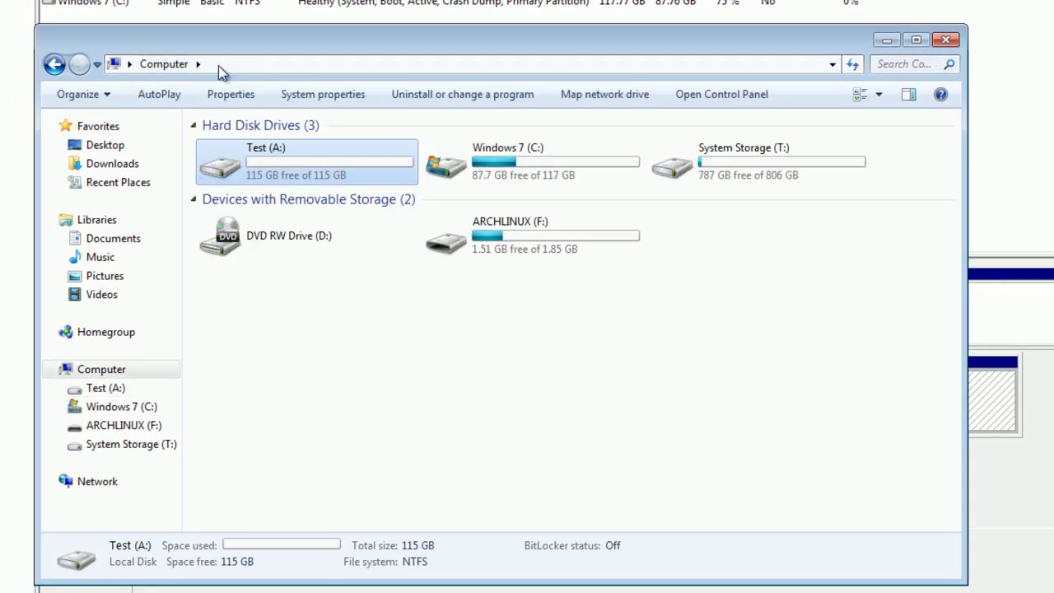
pyautogui.click(314, 373)
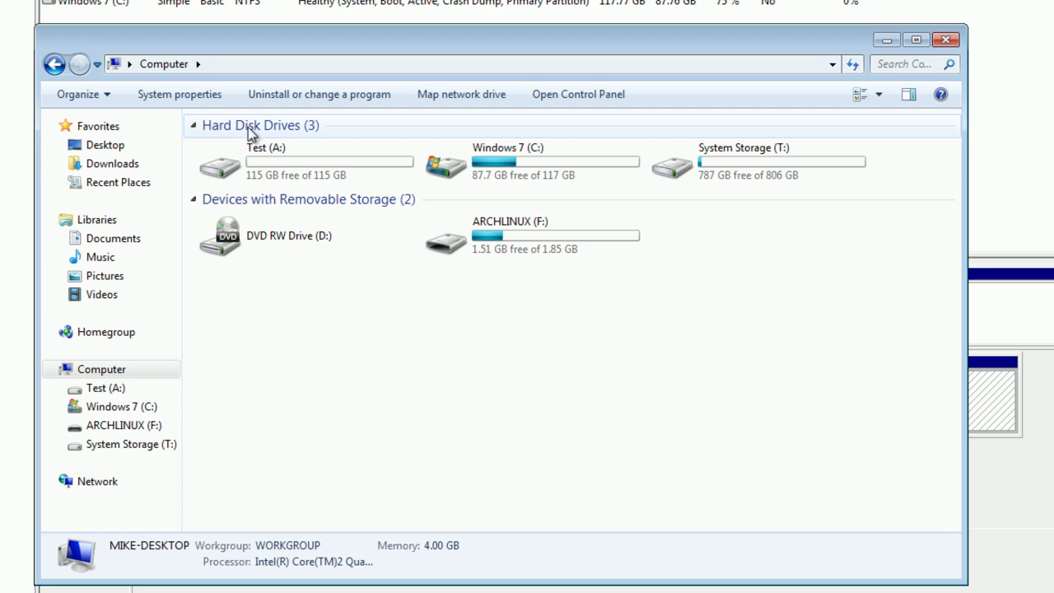
pyautogui.doubleClick(316, 165)
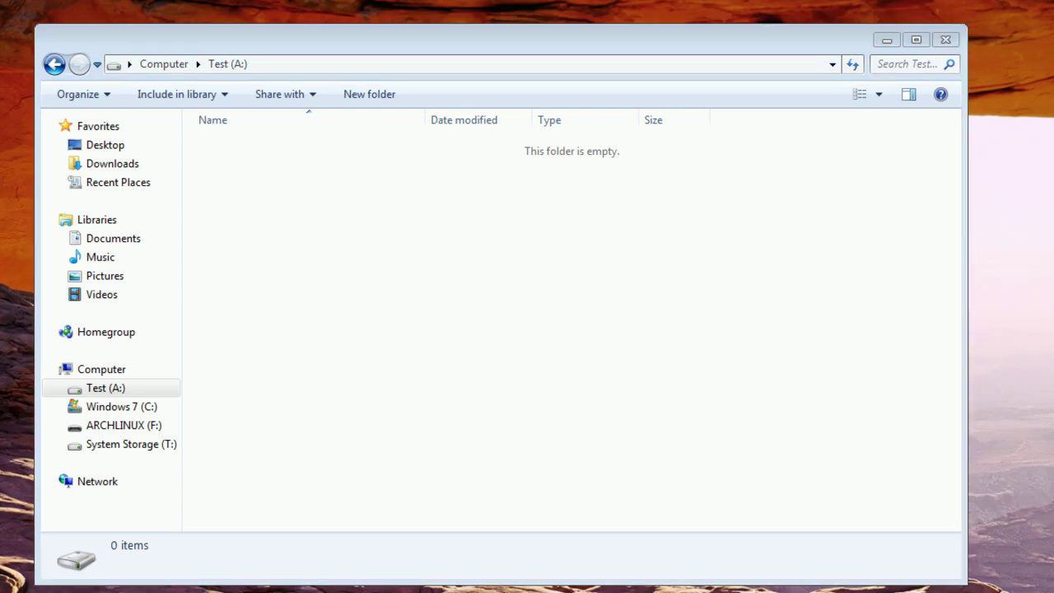
# Copy the HostsTweak and TimeKeeper shortcuts from the desktop into the Test (A:) drive
pyautogui.rightClick(975, 1)
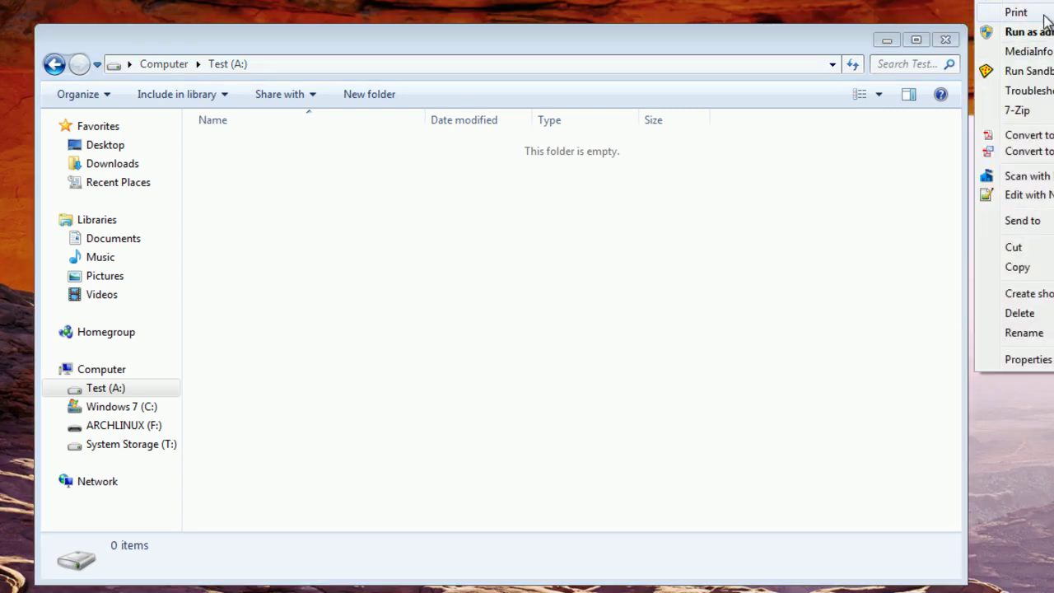
pyautogui.click(1018, 267)
pyautogui.rightClick(758, 289)
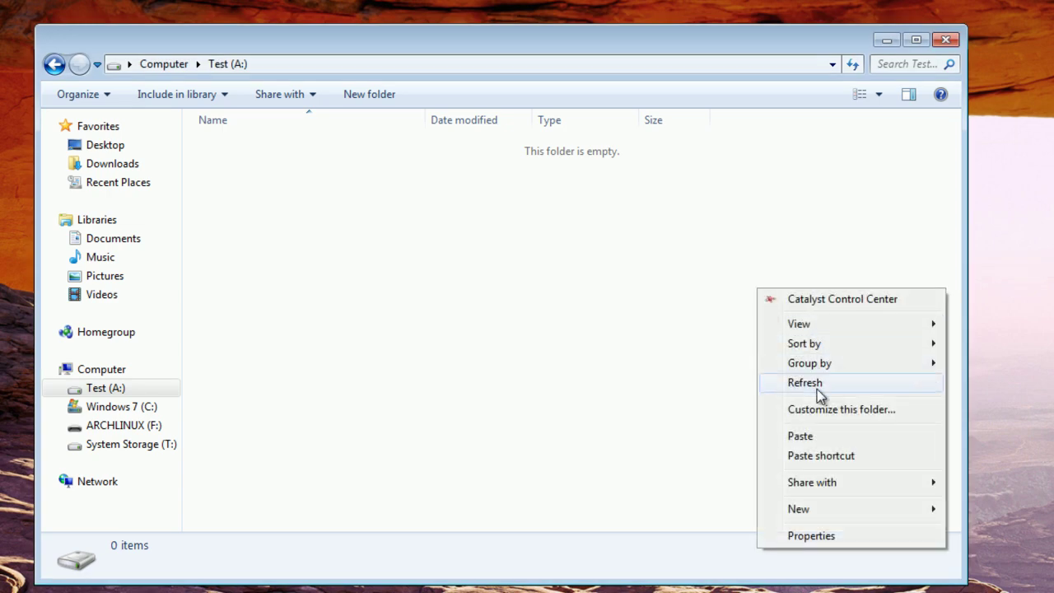
pyautogui.click(822, 444)
pyautogui.click(621, 374)
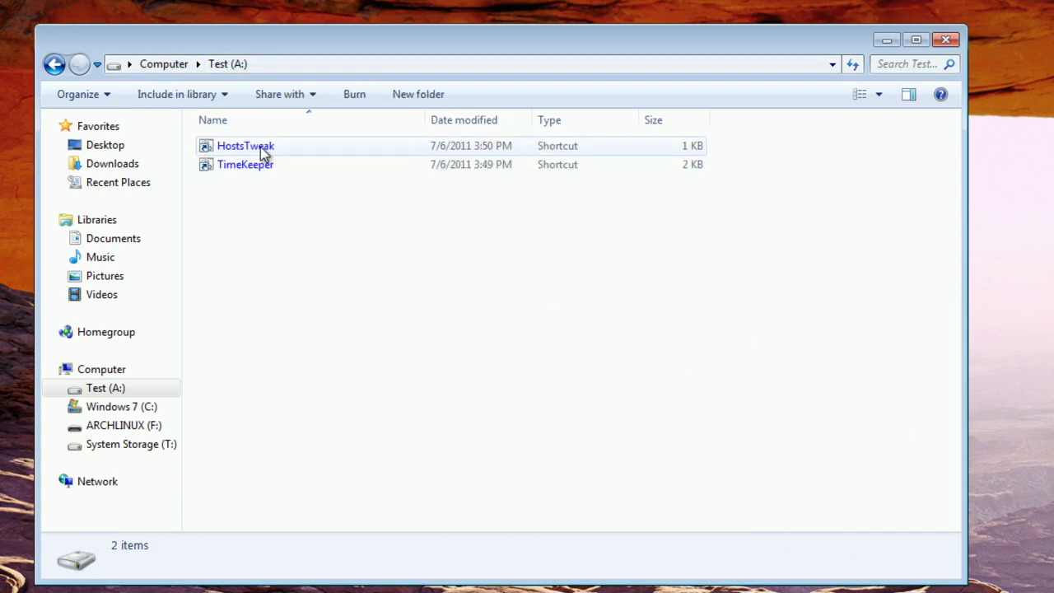
# Delete the HostsTweak and TimeKeeper shortcuts from the Test (A:) drive and close its folder window
pyautogui.moveTo(261, 238); pyautogui.dragTo(214, 107)
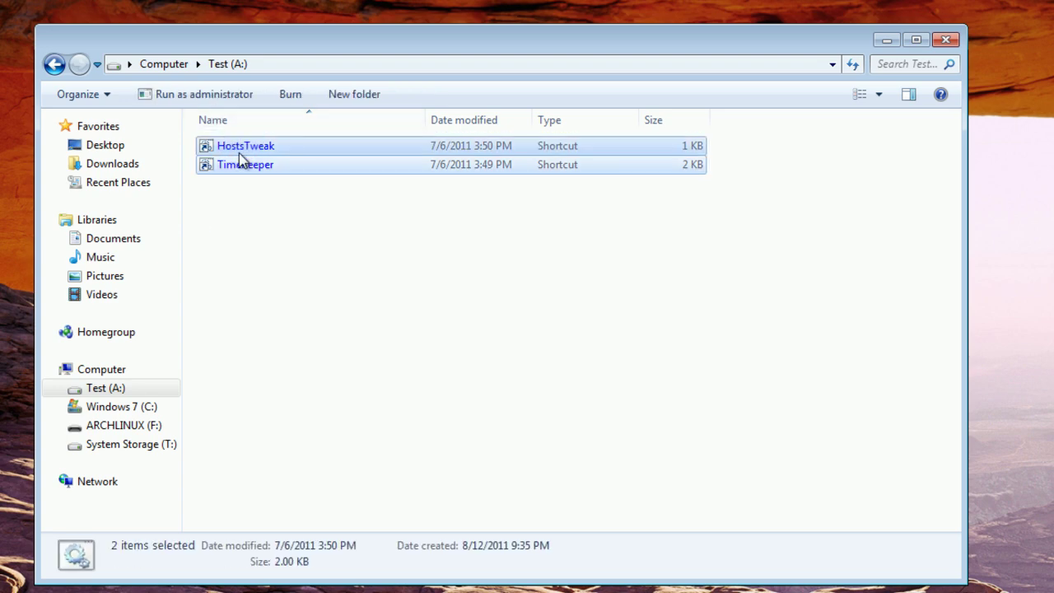
pyautogui.click(272, 245)
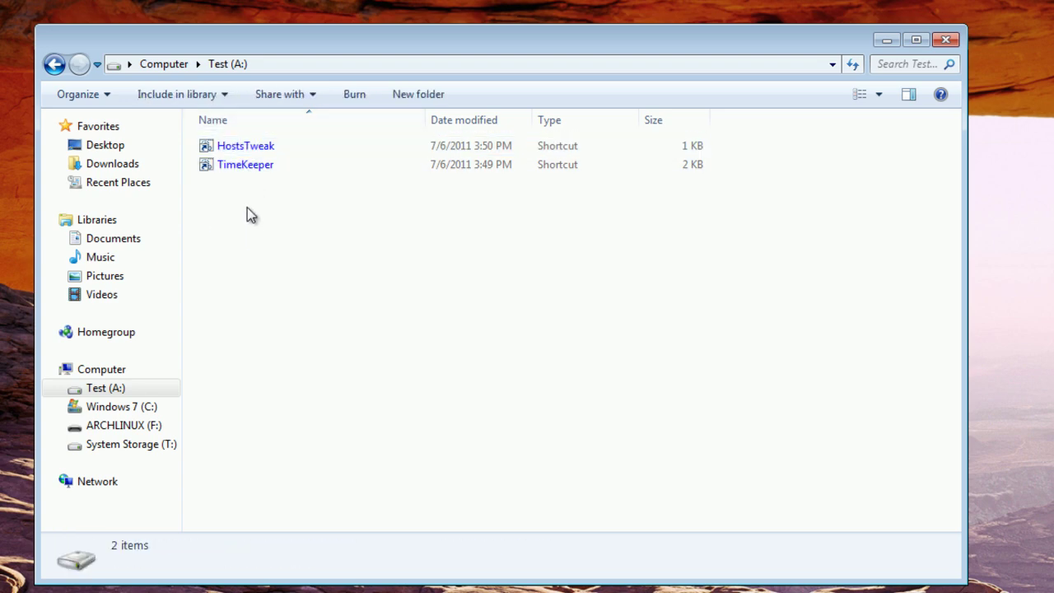
pyautogui.moveTo(271, 206); pyautogui.dragTo(220, 132)
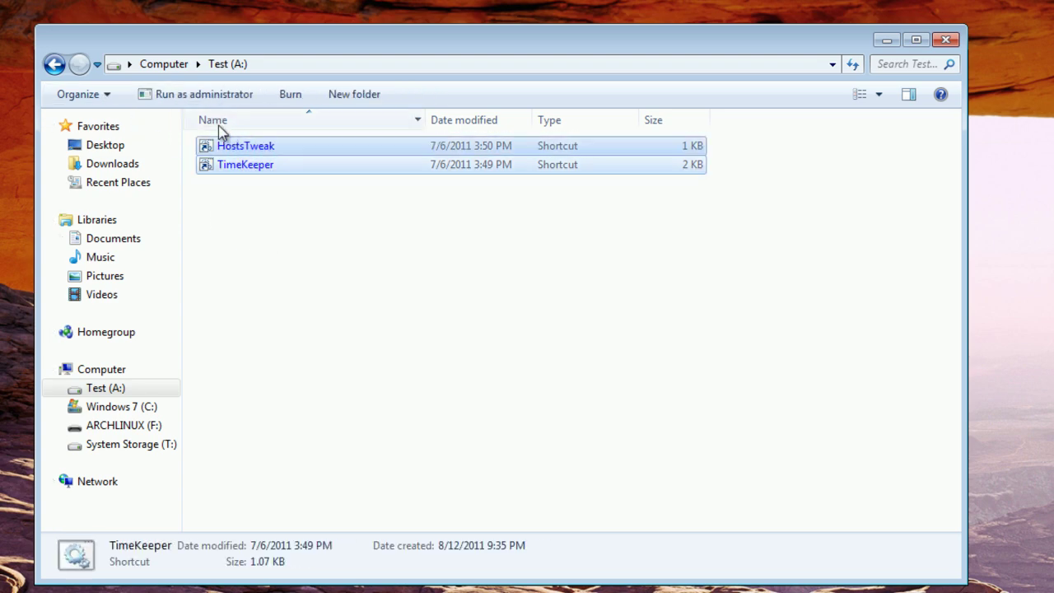
pyautogui.press('Delete')
pyautogui.press('Return')
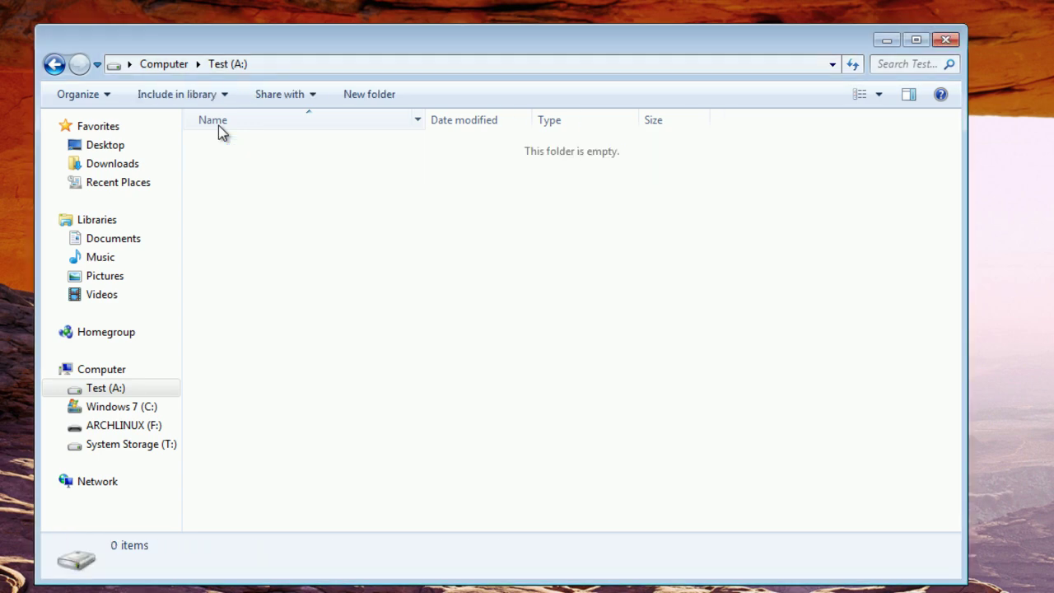
pyautogui.click(946, 40)
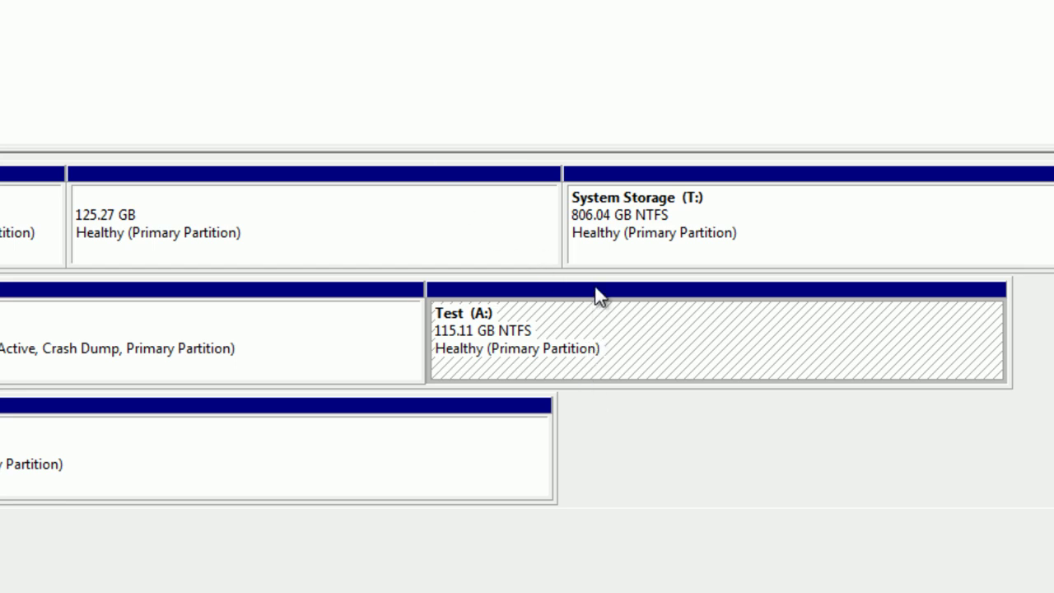
# Delete the Test (A:) volume on Disk 1, accepting that all its data is erased
pyautogui.rightClick(572, 336)
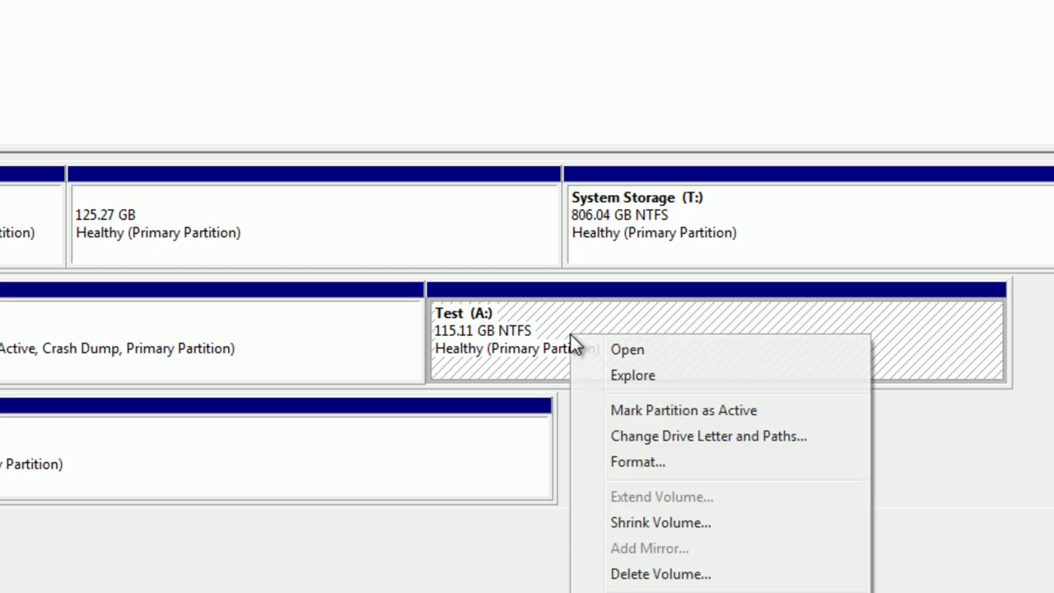
pyautogui.click(680, 575)
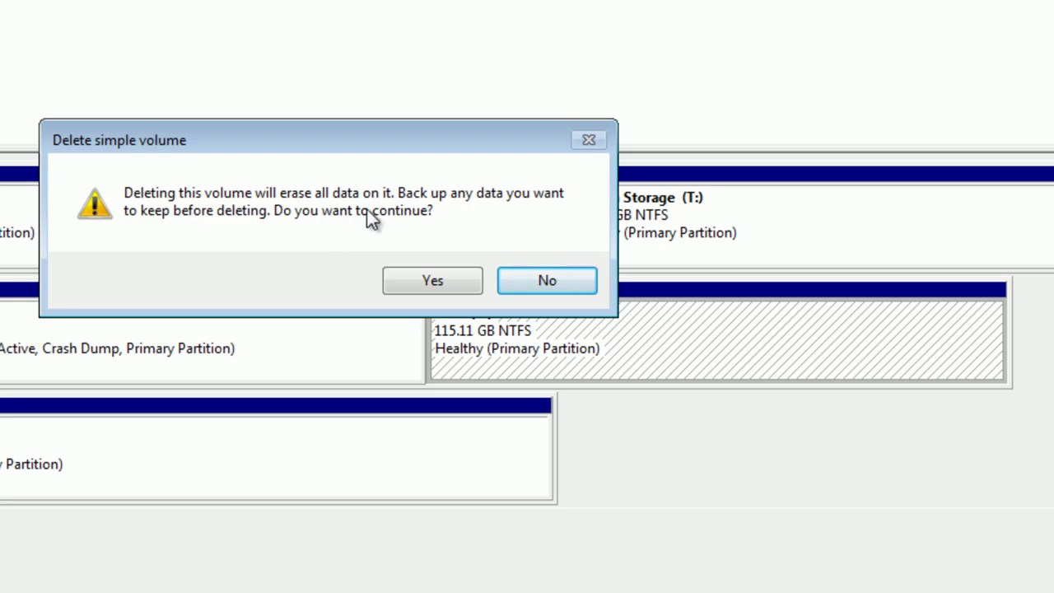
pyautogui.click(446, 284)
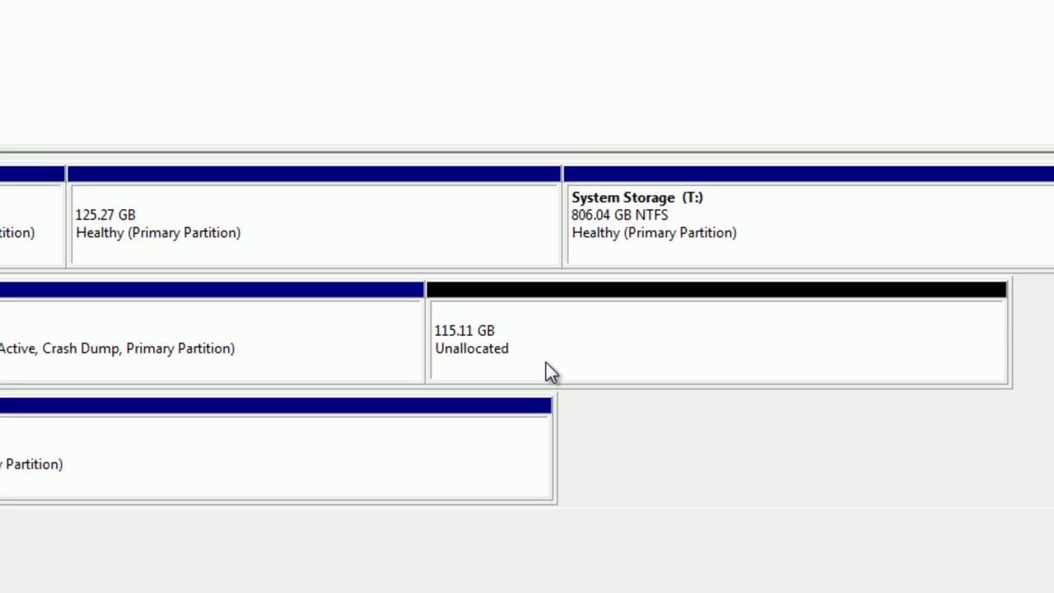
# Compare the Windows 7 (C:) partition on Disk 1 with the System Storage (T:) partition on Disk 0
pyautogui.click(256, 328)
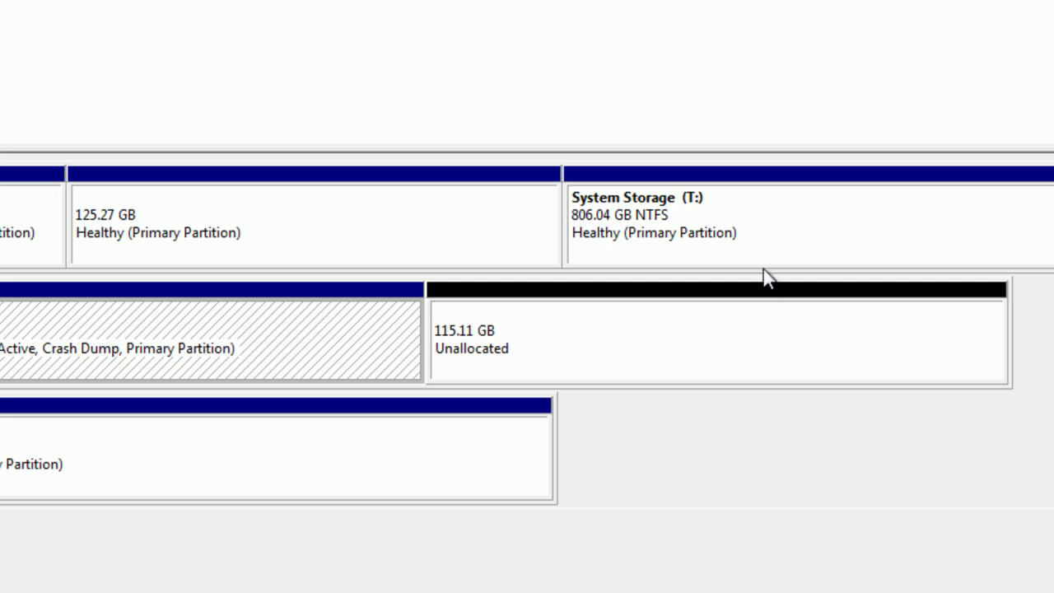
pyautogui.click(704, 217)
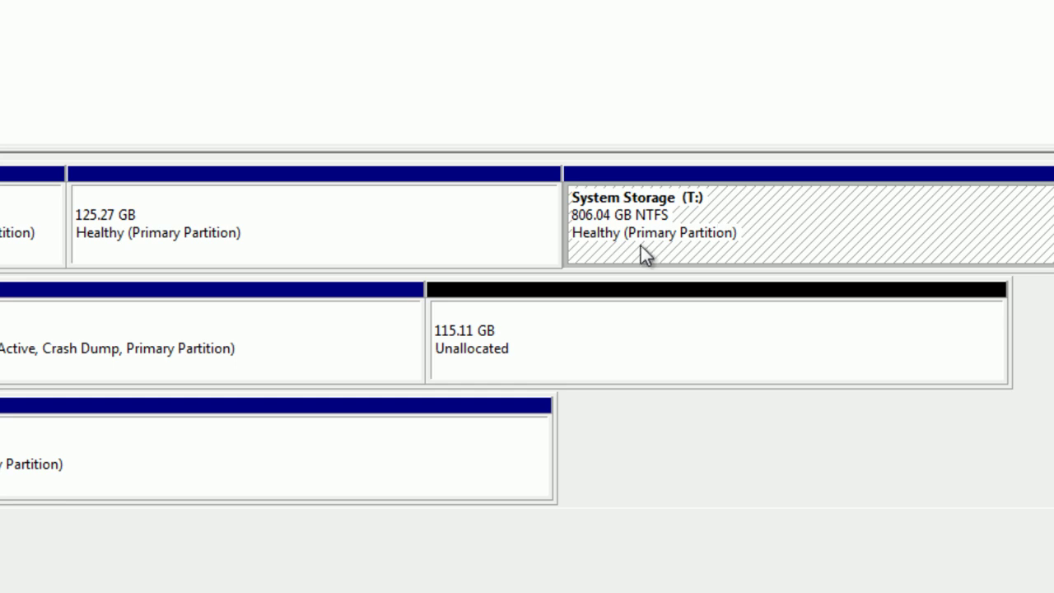
pyautogui.click(309, 317)
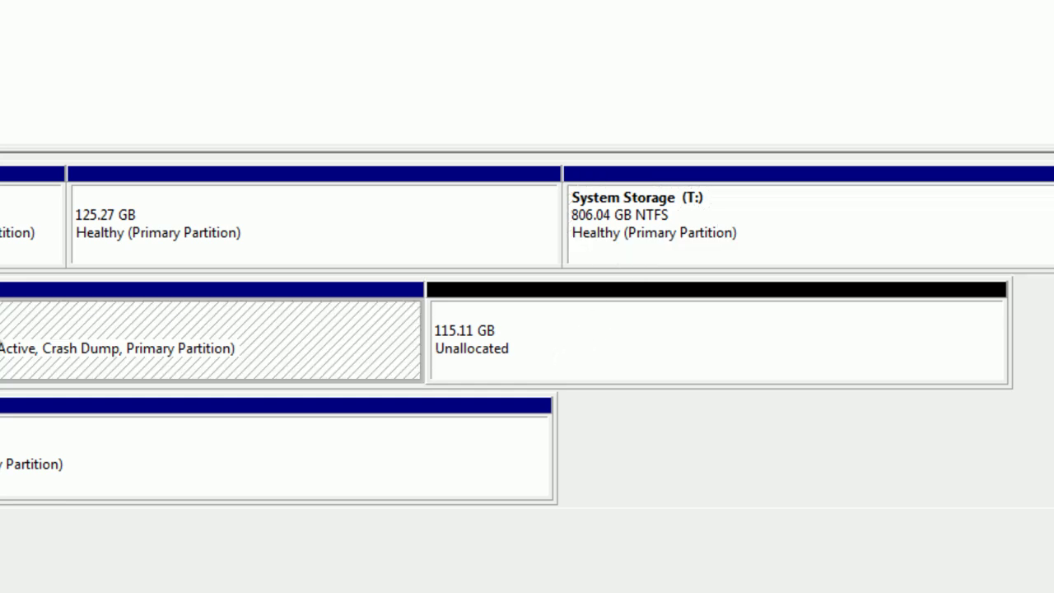
pyautogui.click(679, 244)
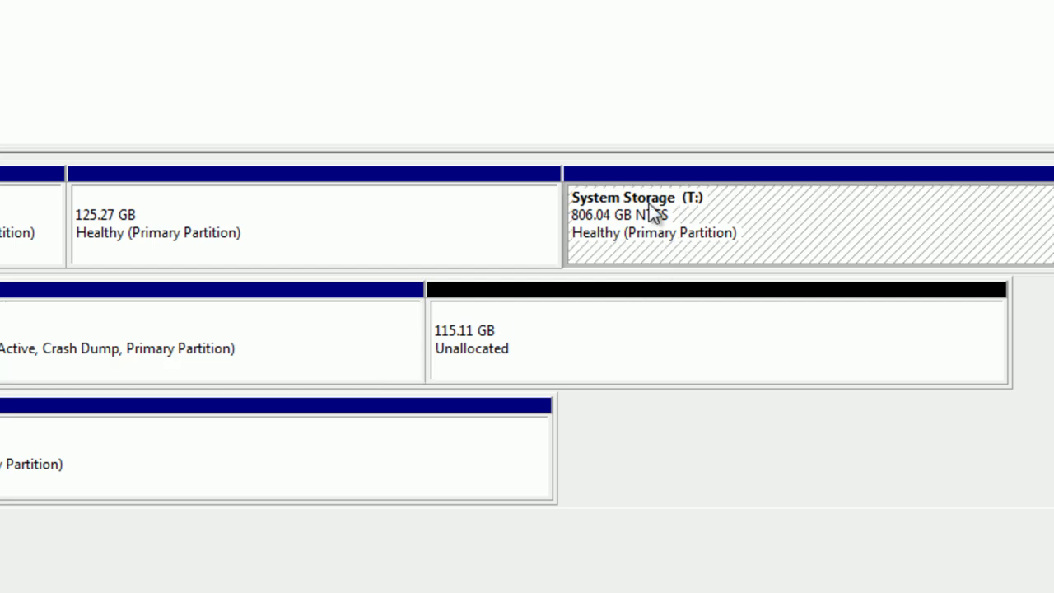